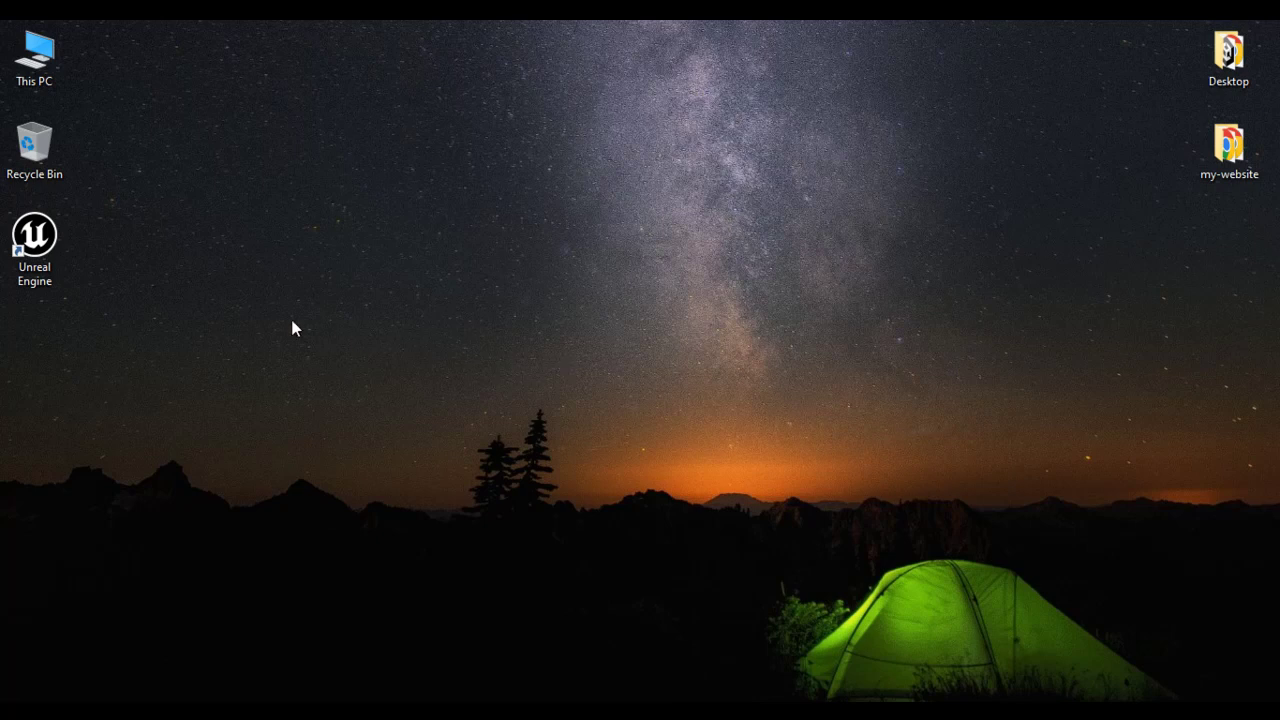
Launch Unreal Engine and create a Blank project named TPSProject on the Desktop.
double_click(50, 235)
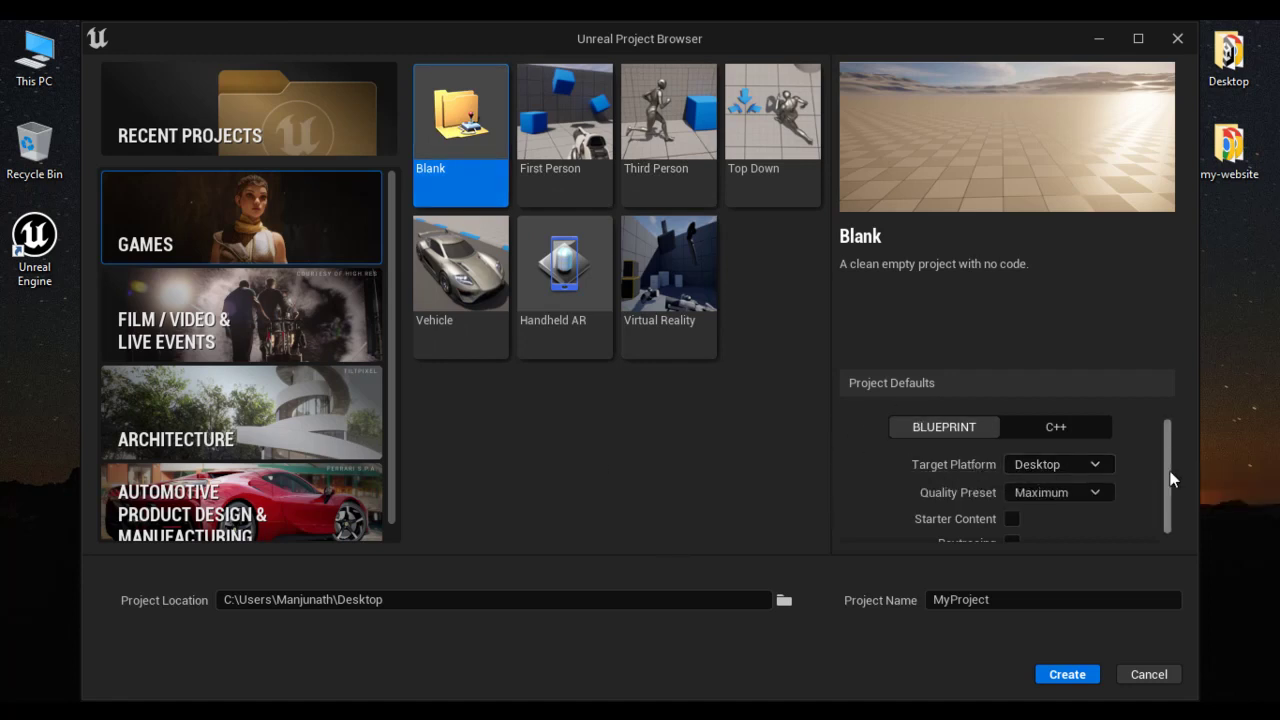
scroll(1173, 480, down, 1)
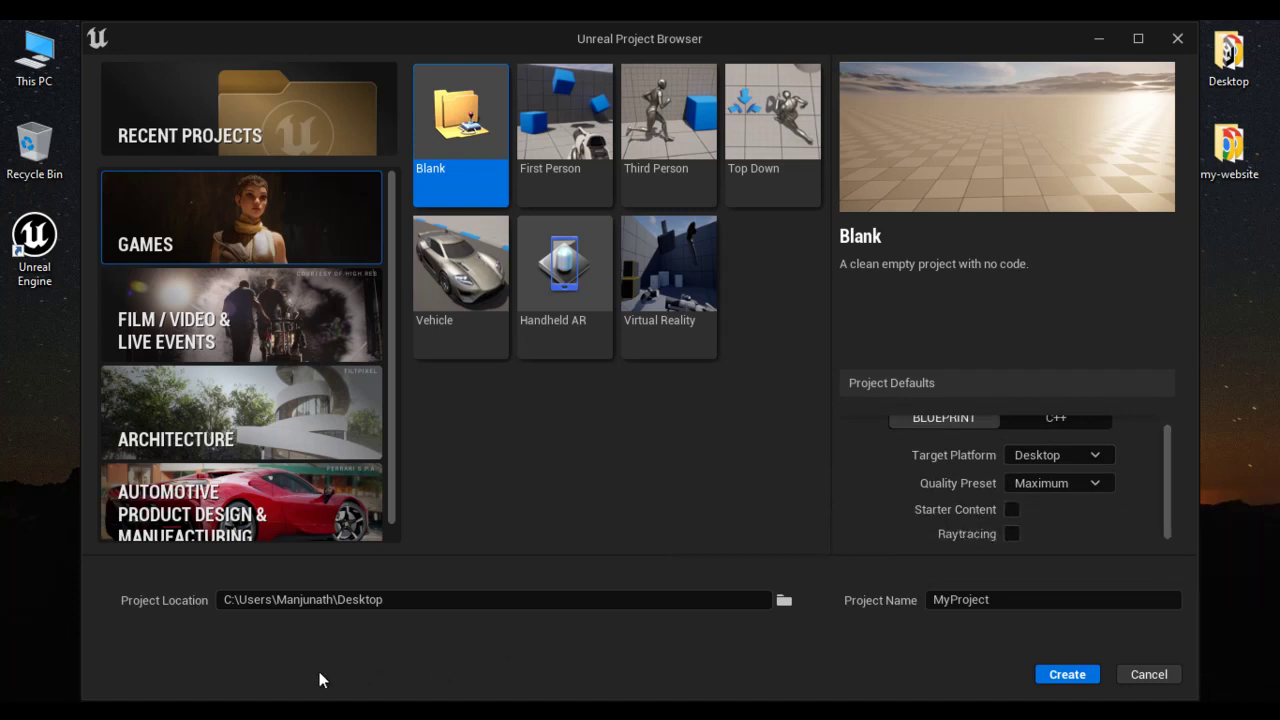
drag(417, 614, 222, 600)
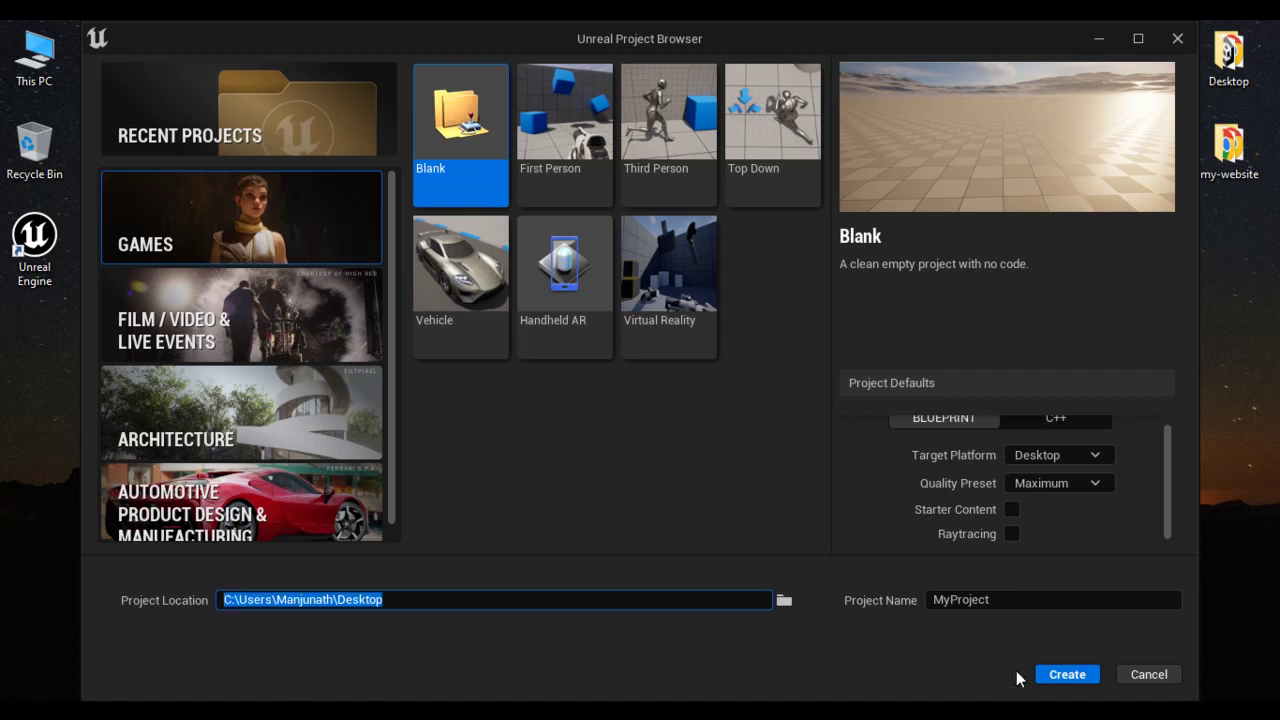
click(1018, 602)
text(TPSProject)
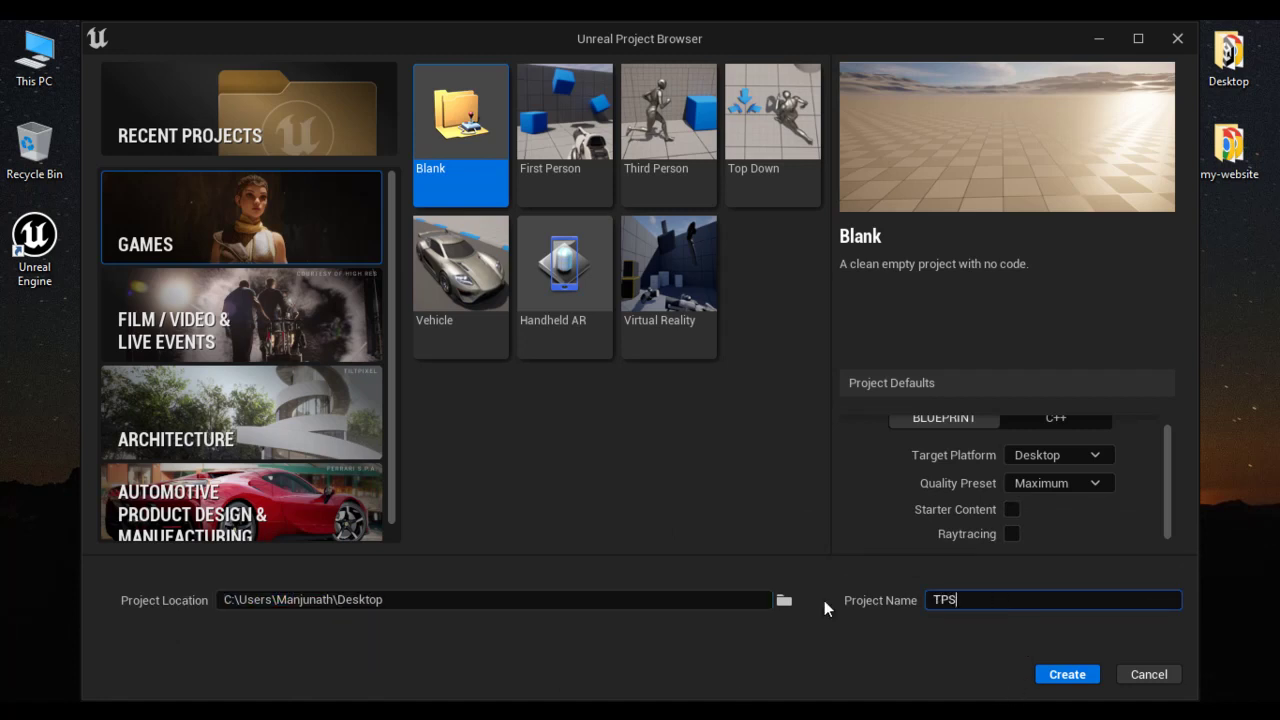
click(1068, 676)
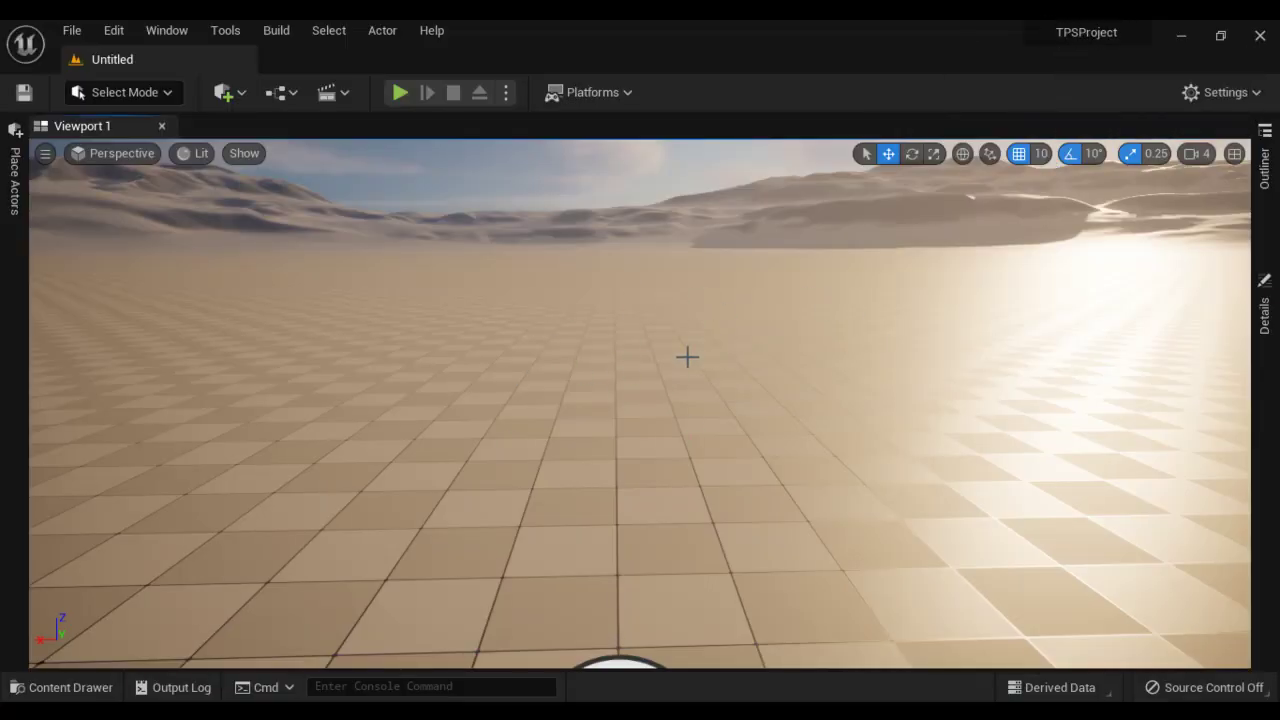
Create a new level from the Basic template.
click(71, 32)
click(130, 80)
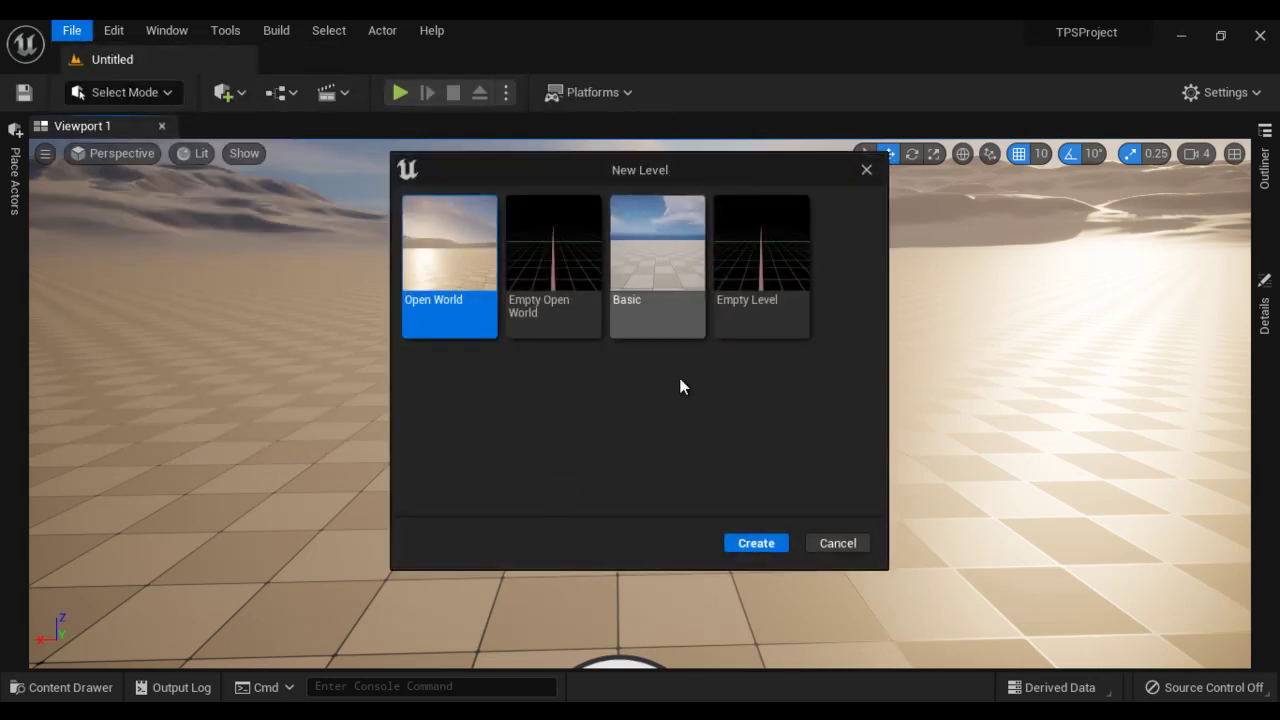
click(671, 288)
click(756, 545)
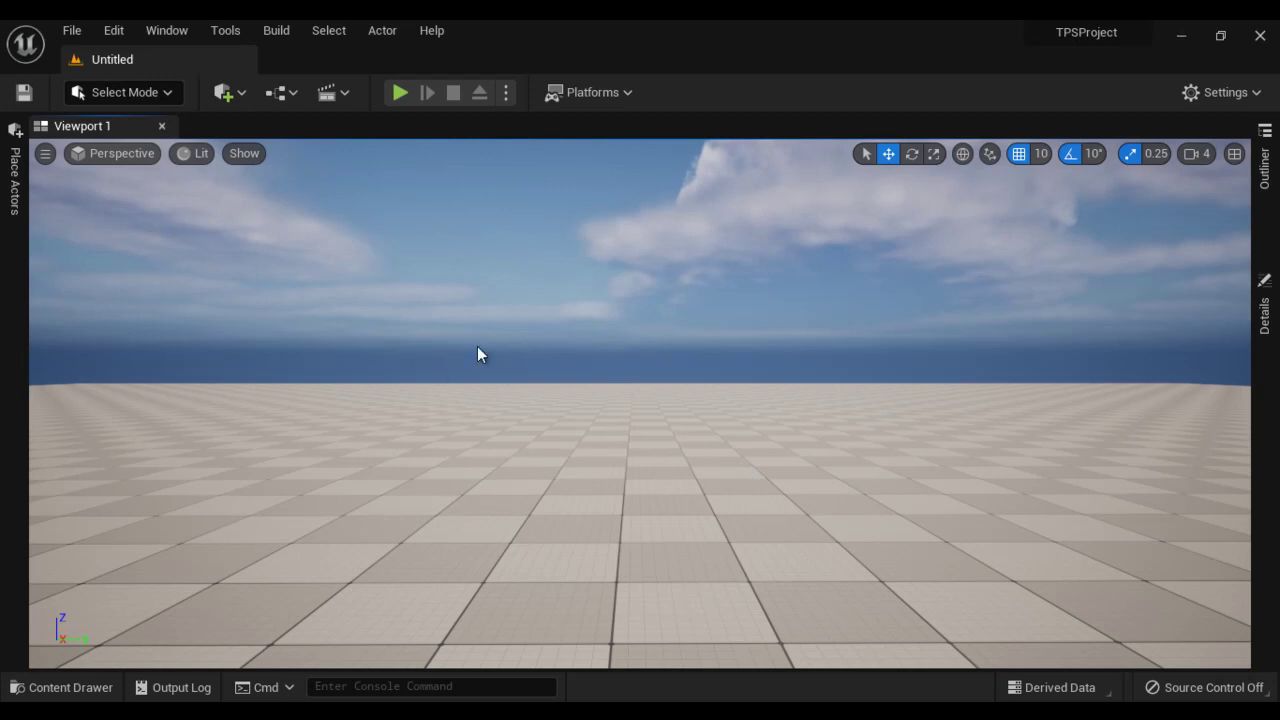
Save the level as Level1 inside a new Content/Levels folder.
click(71, 31)
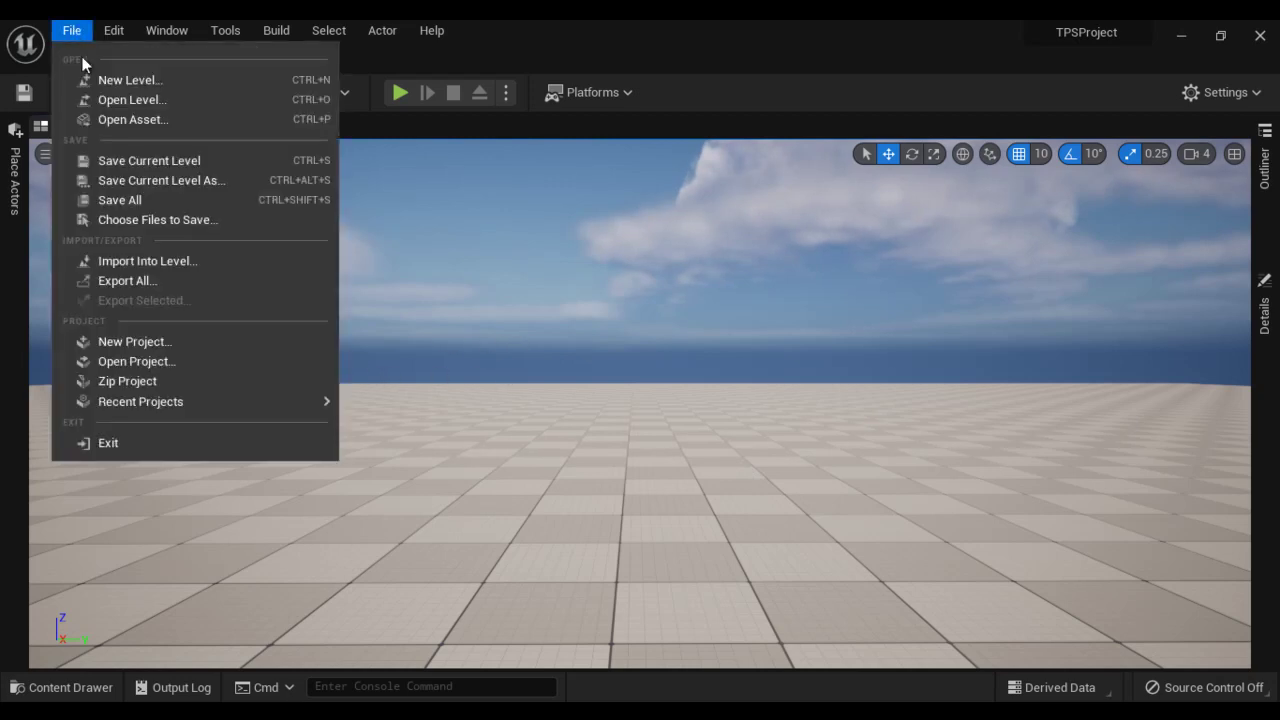
click(196, 181)
right_click(173, 147)
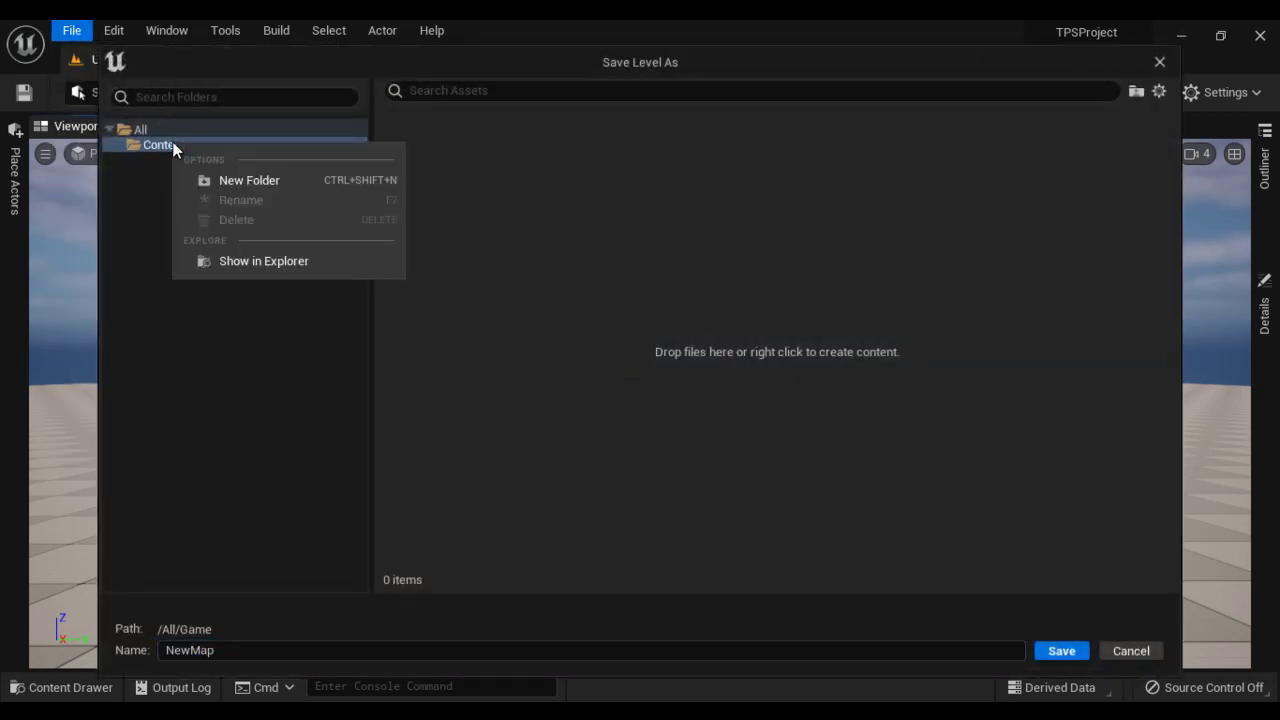
click(240, 182)
text(Levels)
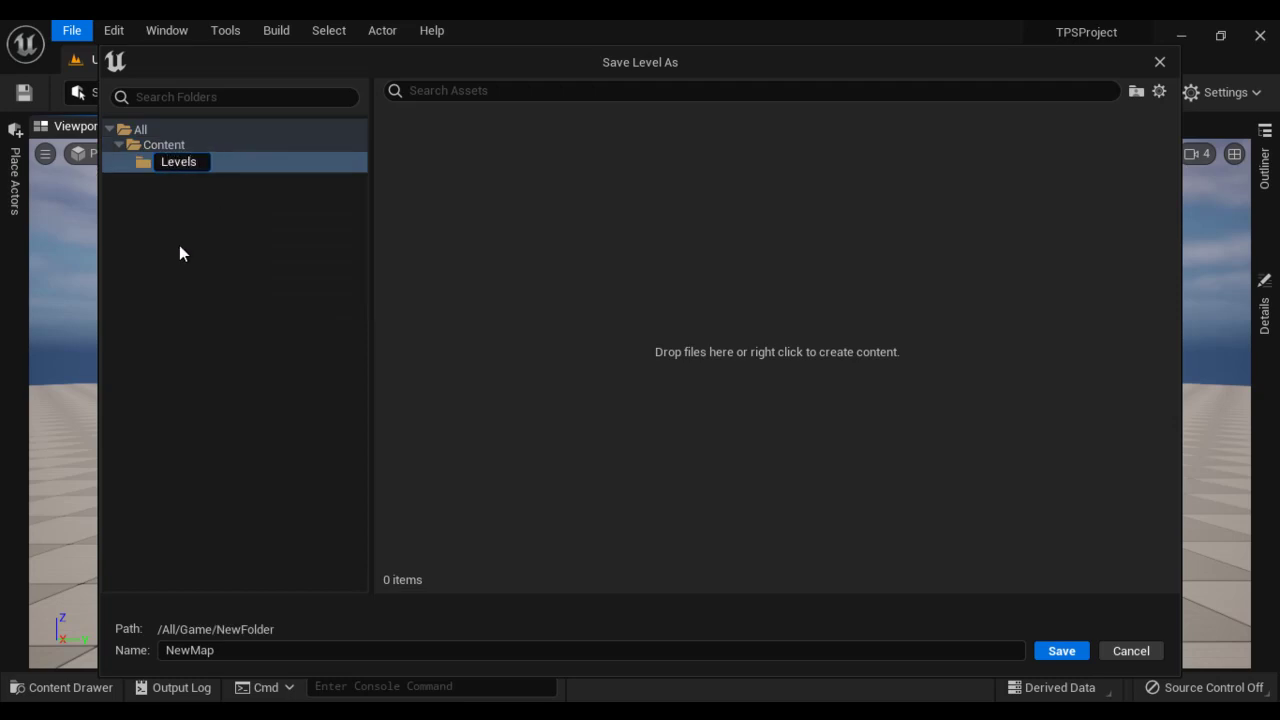
key(Return)
double_click(190, 650)
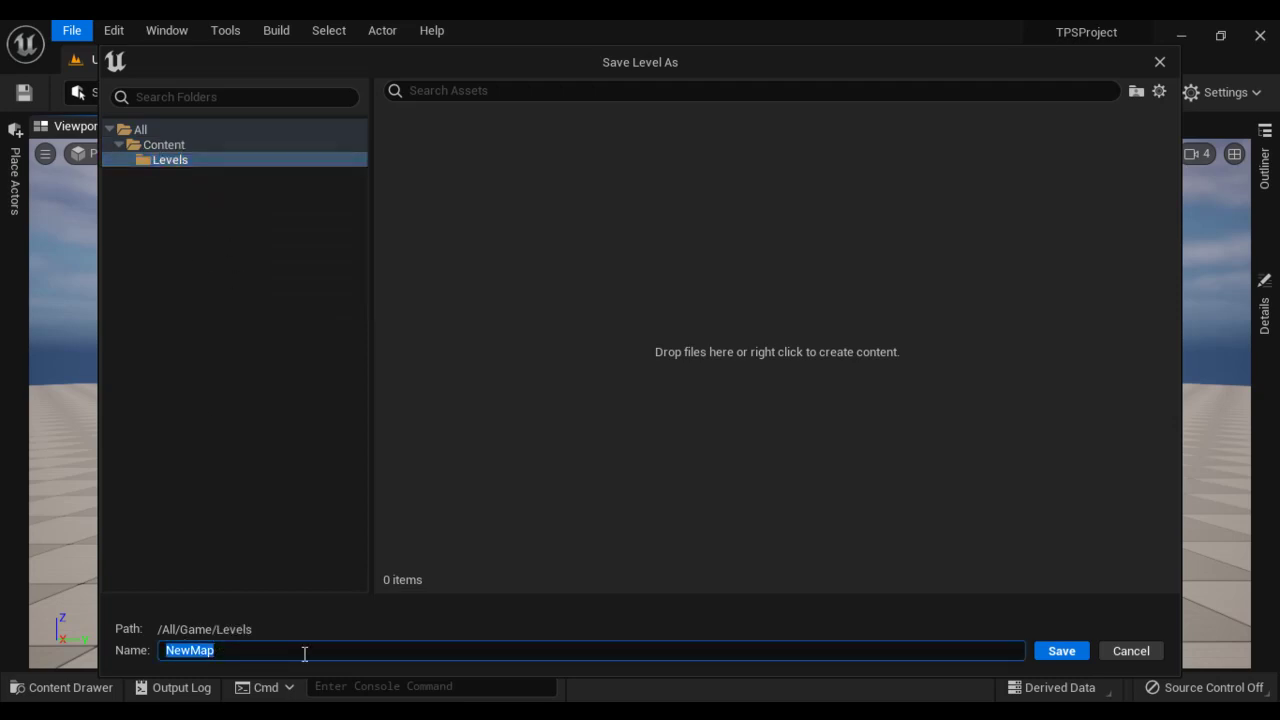
text(Level1)
click(1061, 651)
click(399, 93)
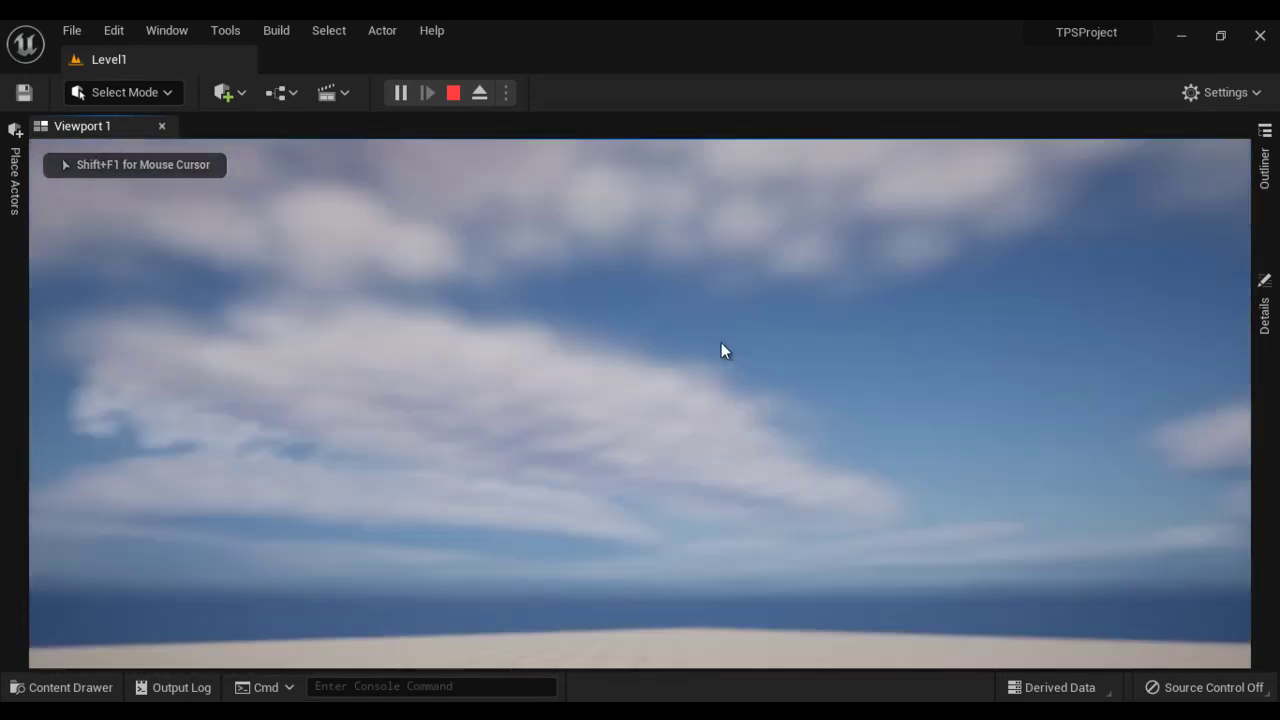
Look around Level1 in play mode, fly the camera up with E, then exit with Esc.
mouse_move(794, 439)
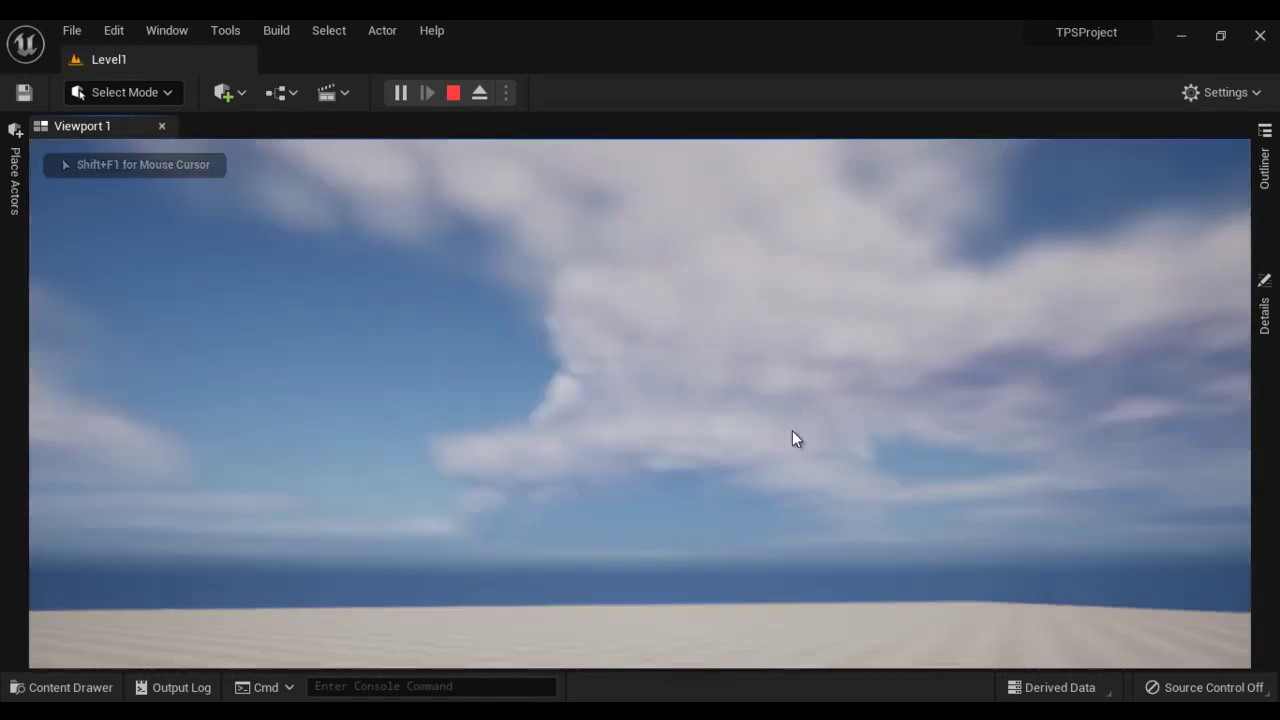
mouse_move(791, 477)
mouse_move(709, 500)
mouse_move(663, 466)
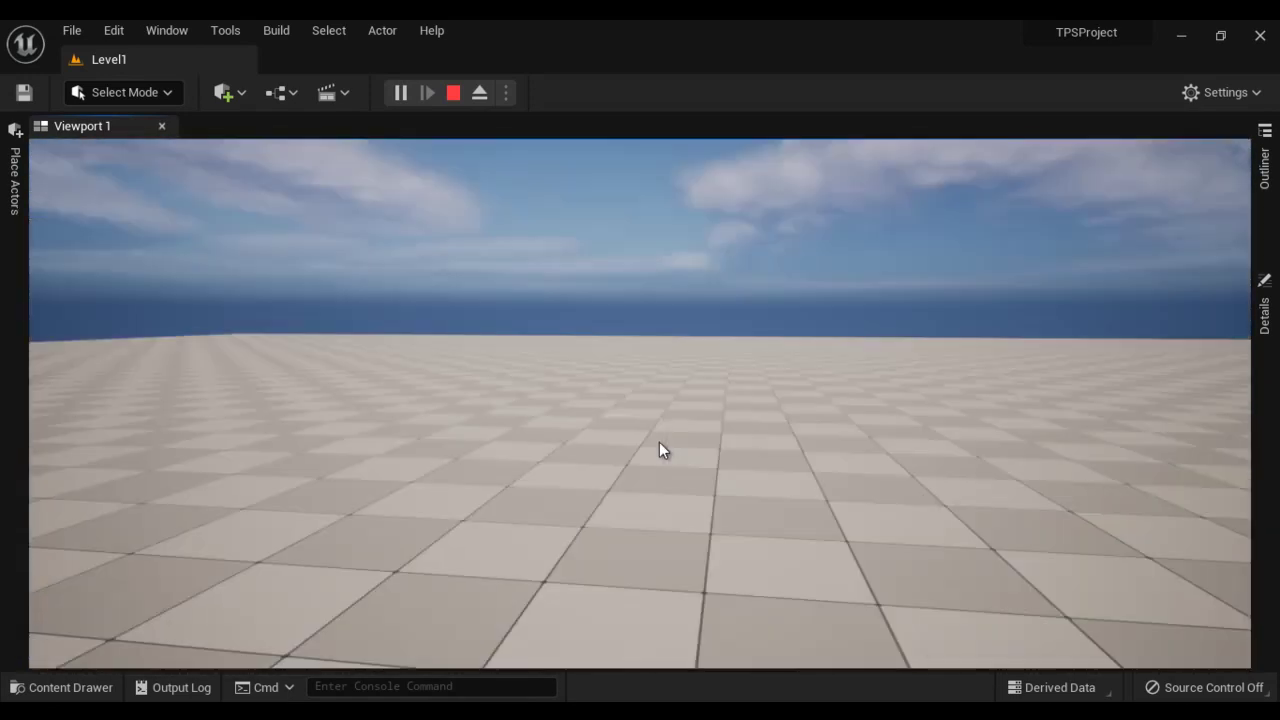
mouse_move(752, 278)
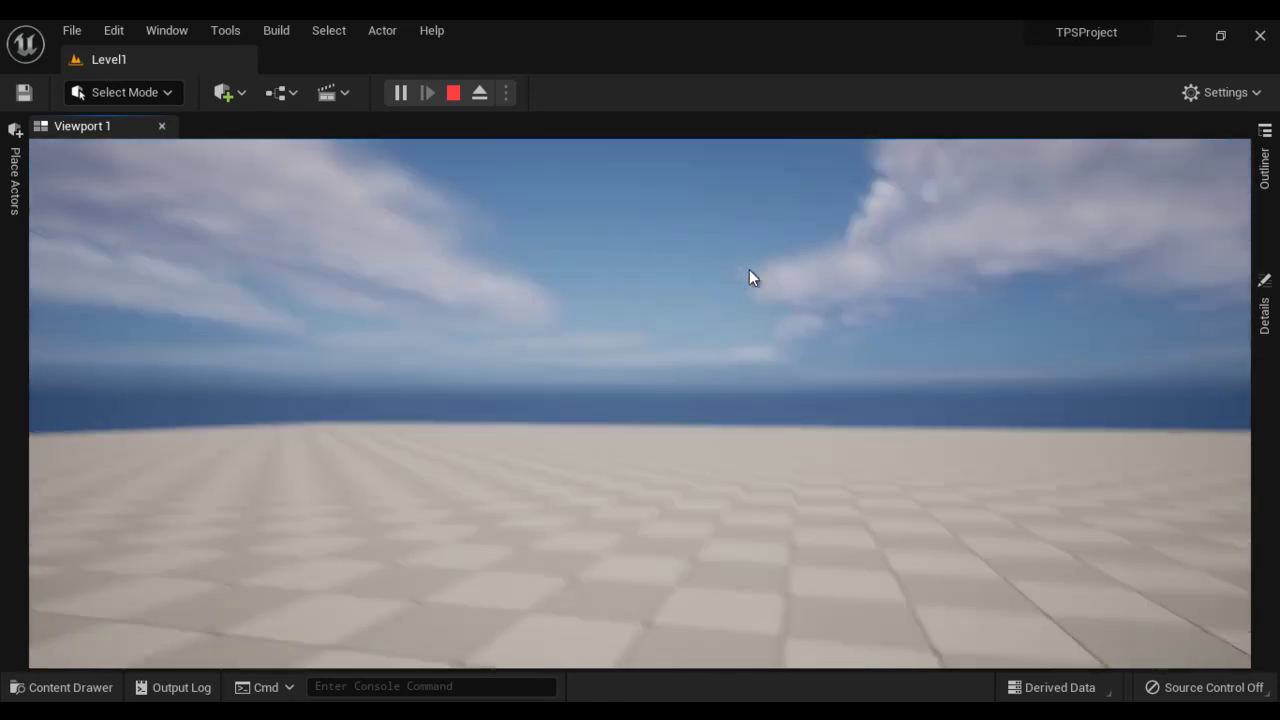
mouse_move(794, 520)
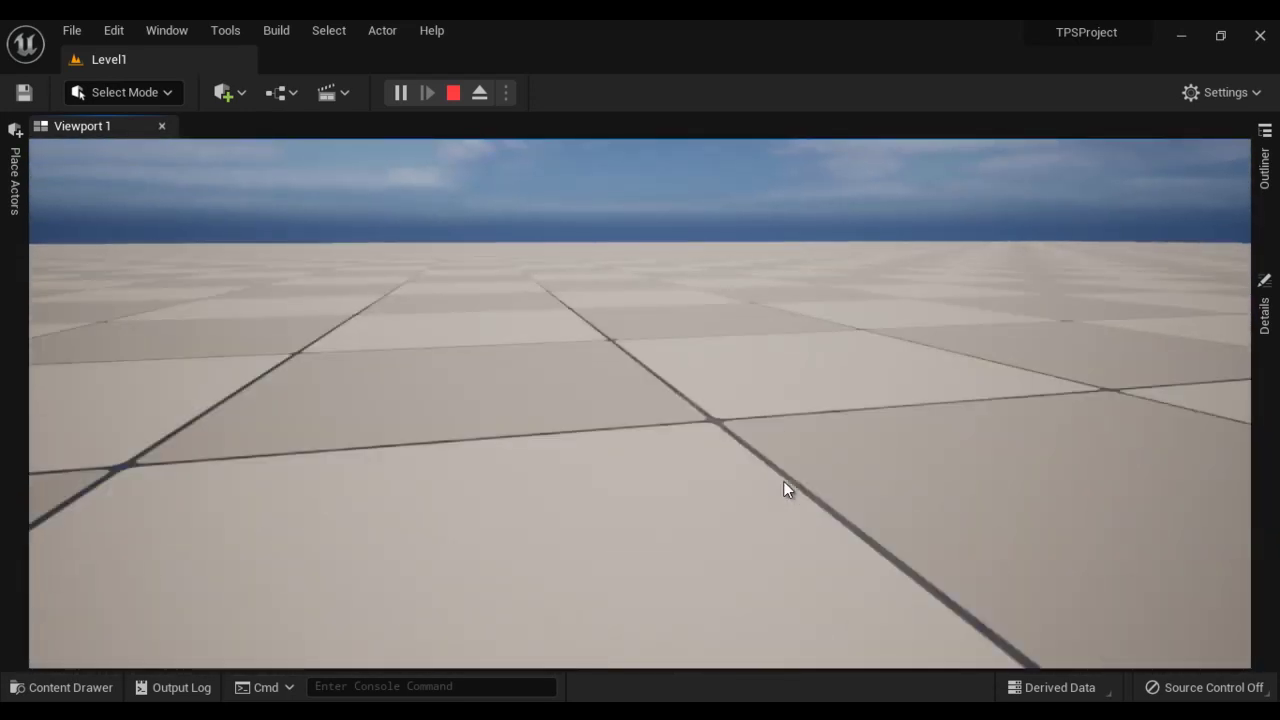
key(e)
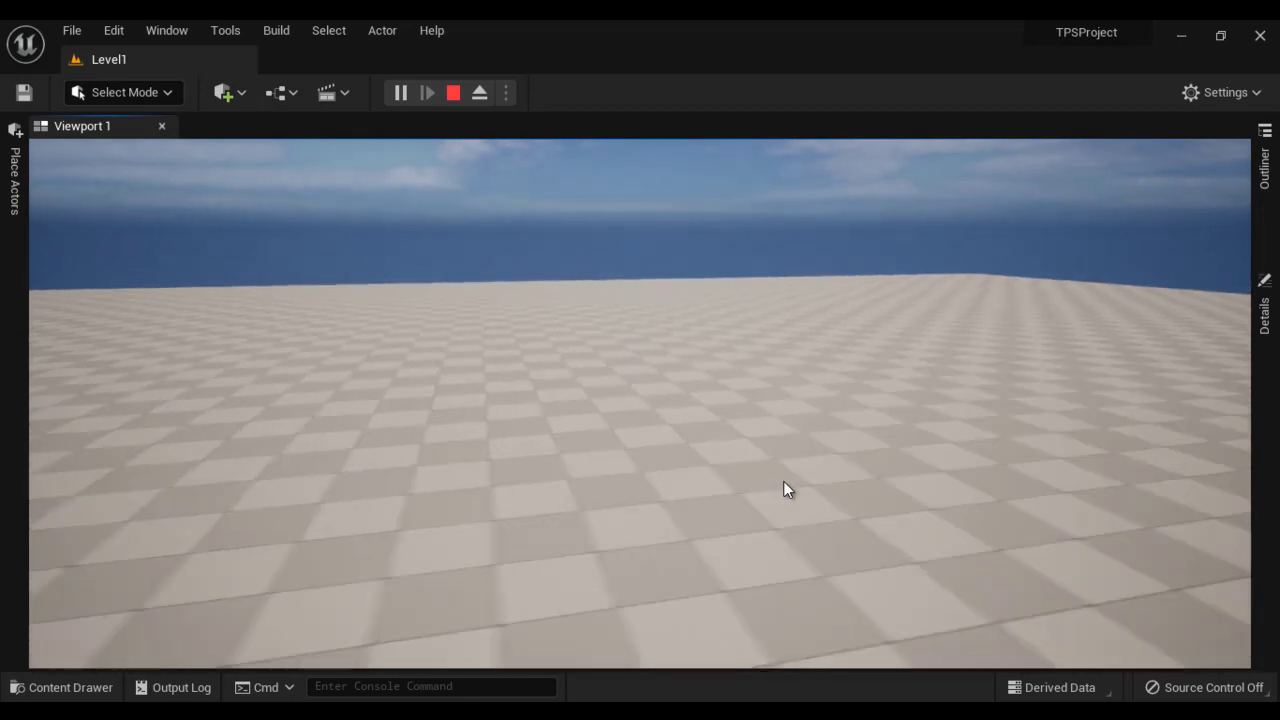
key(e)
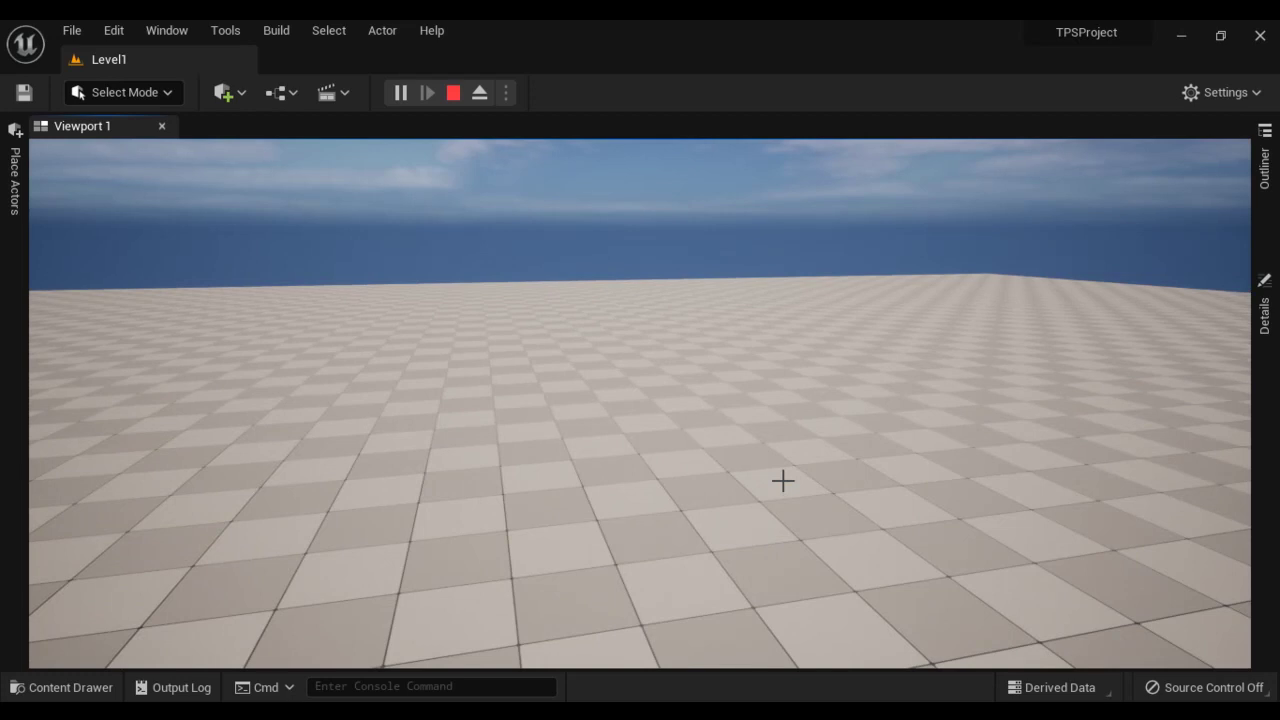
key(Escape)
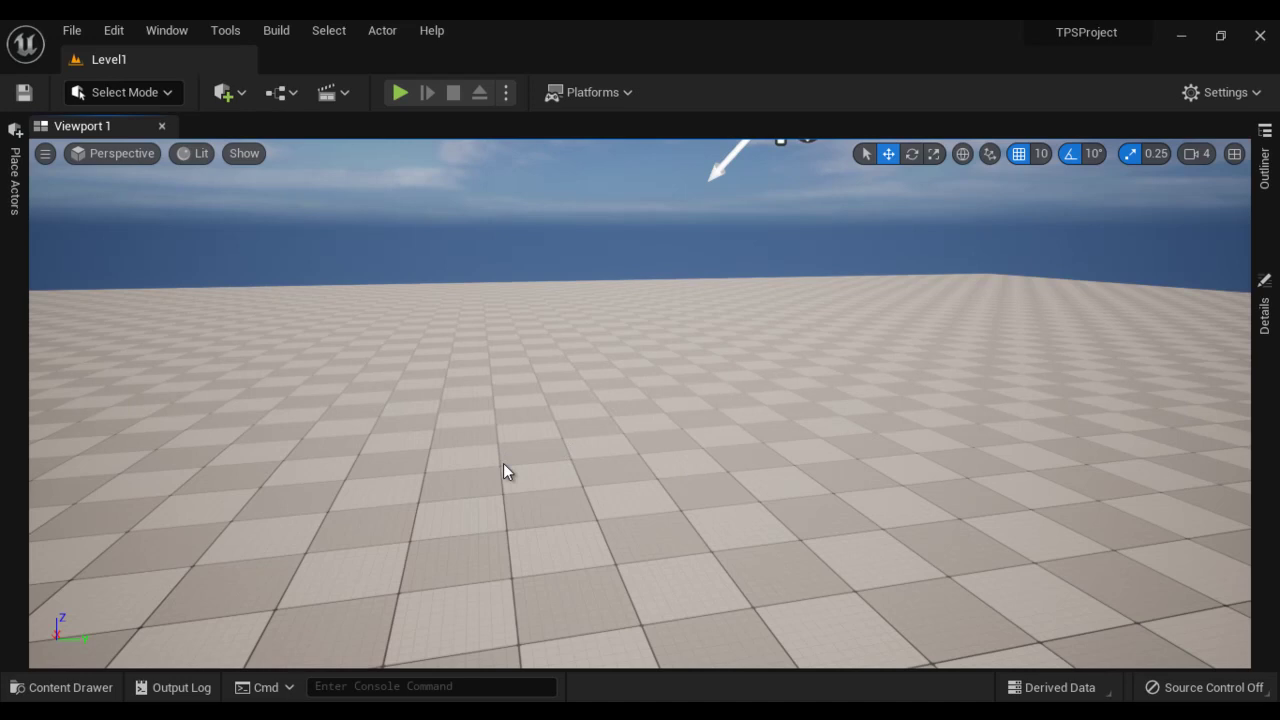
Add the Third Person feature pack through the Content Drawer's Add Feature or Content Pack.
click(55, 690)
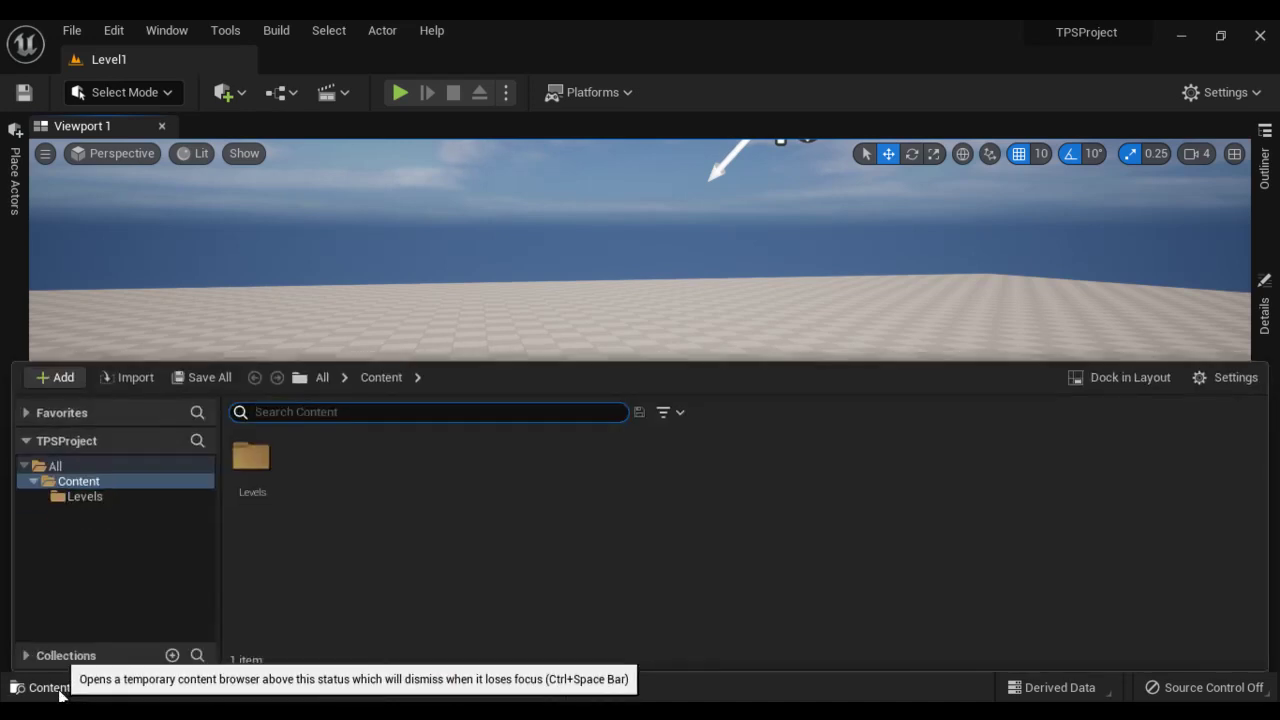
click(48, 379)
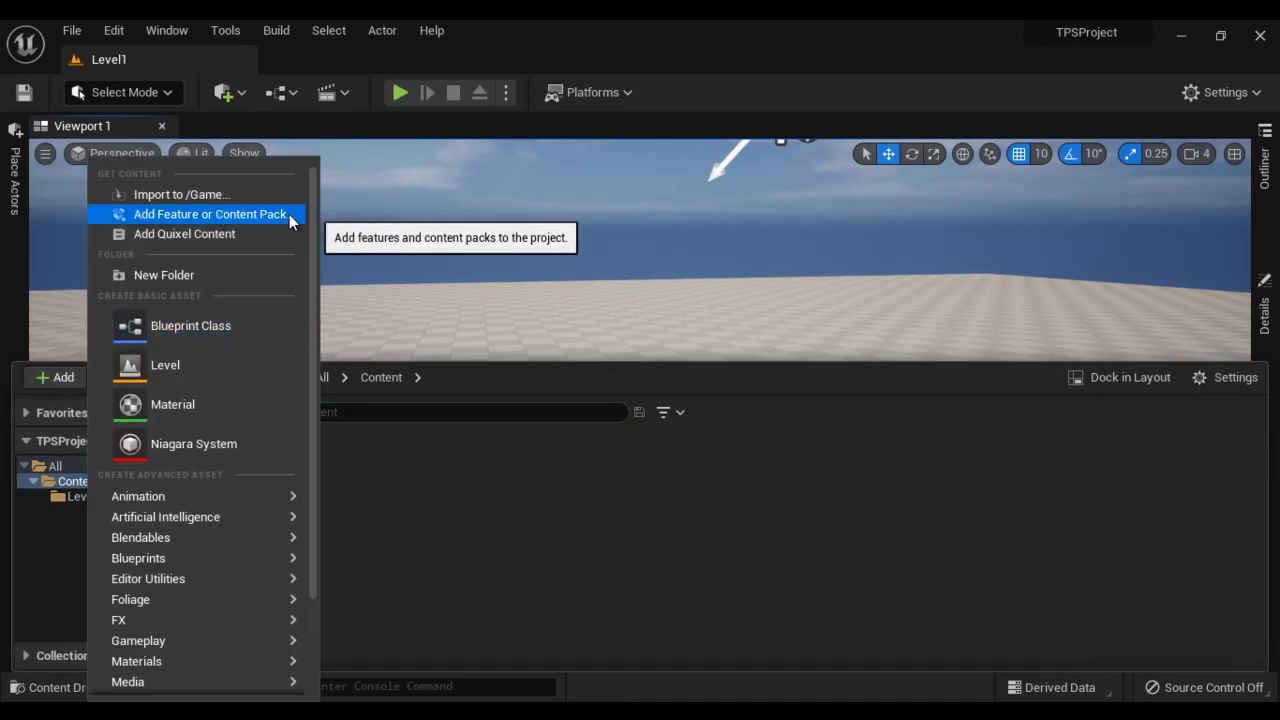
click(250, 215)
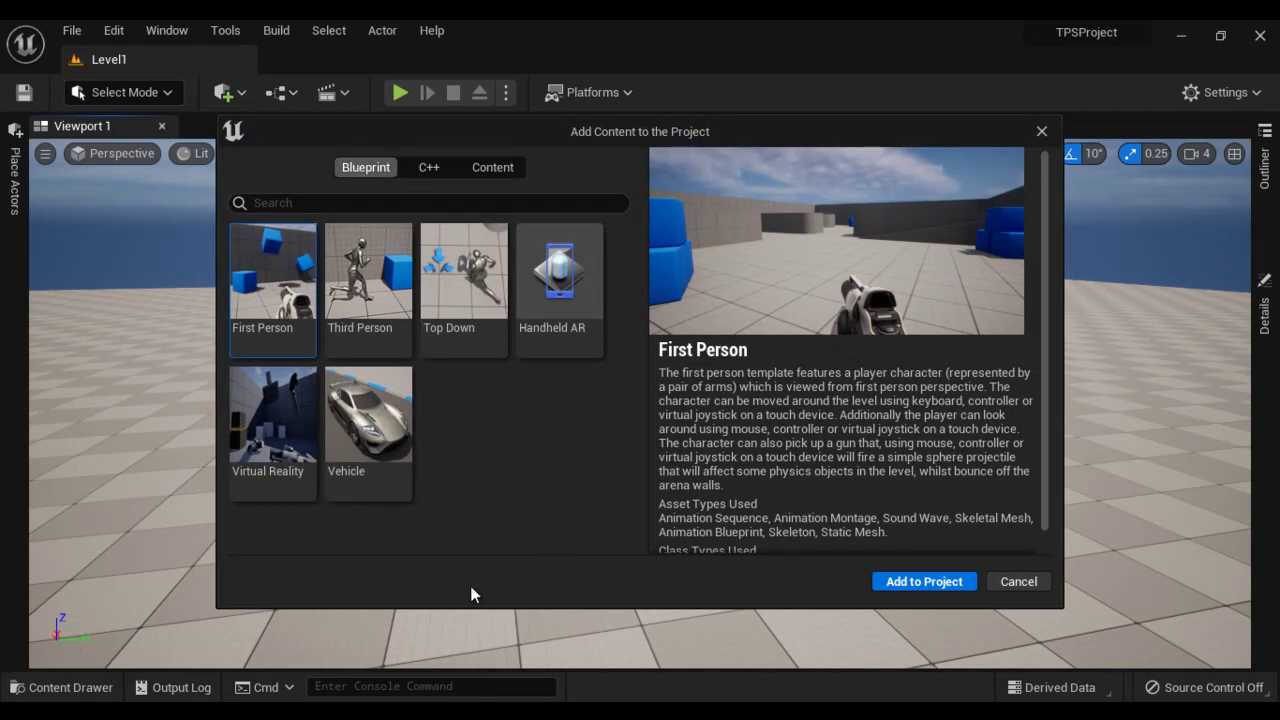
click(376, 318)
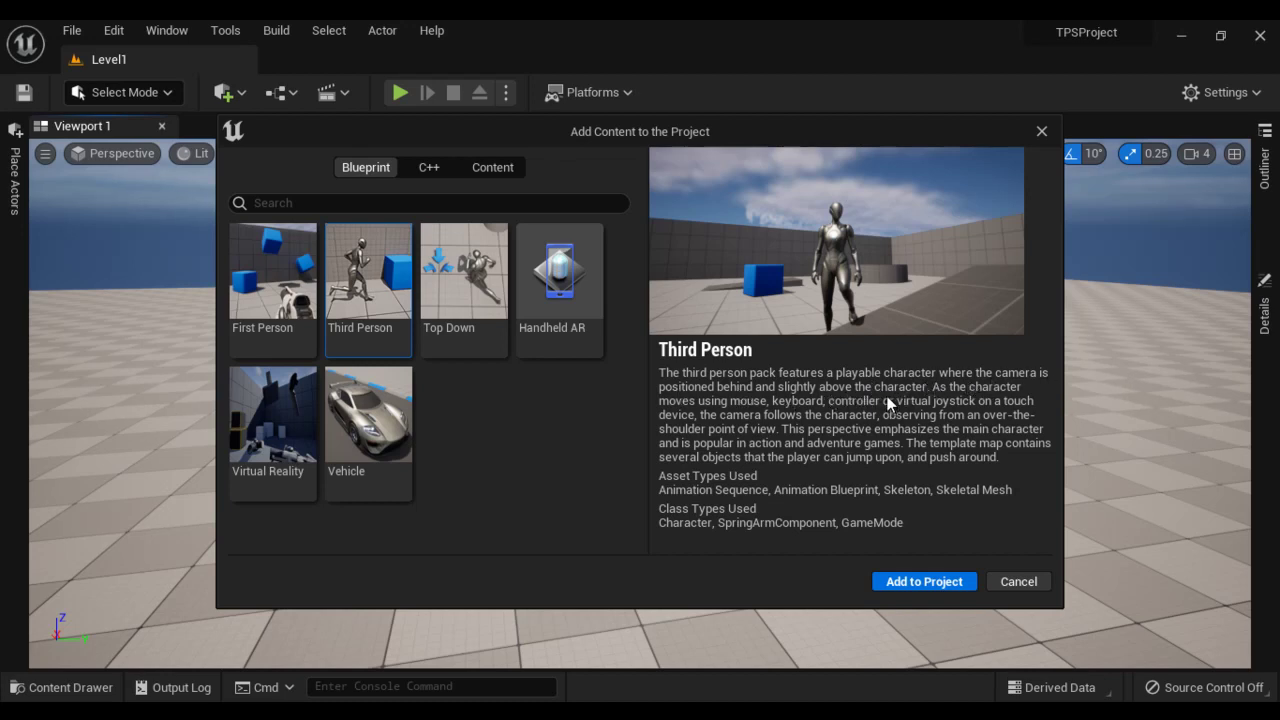
click(938, 586)
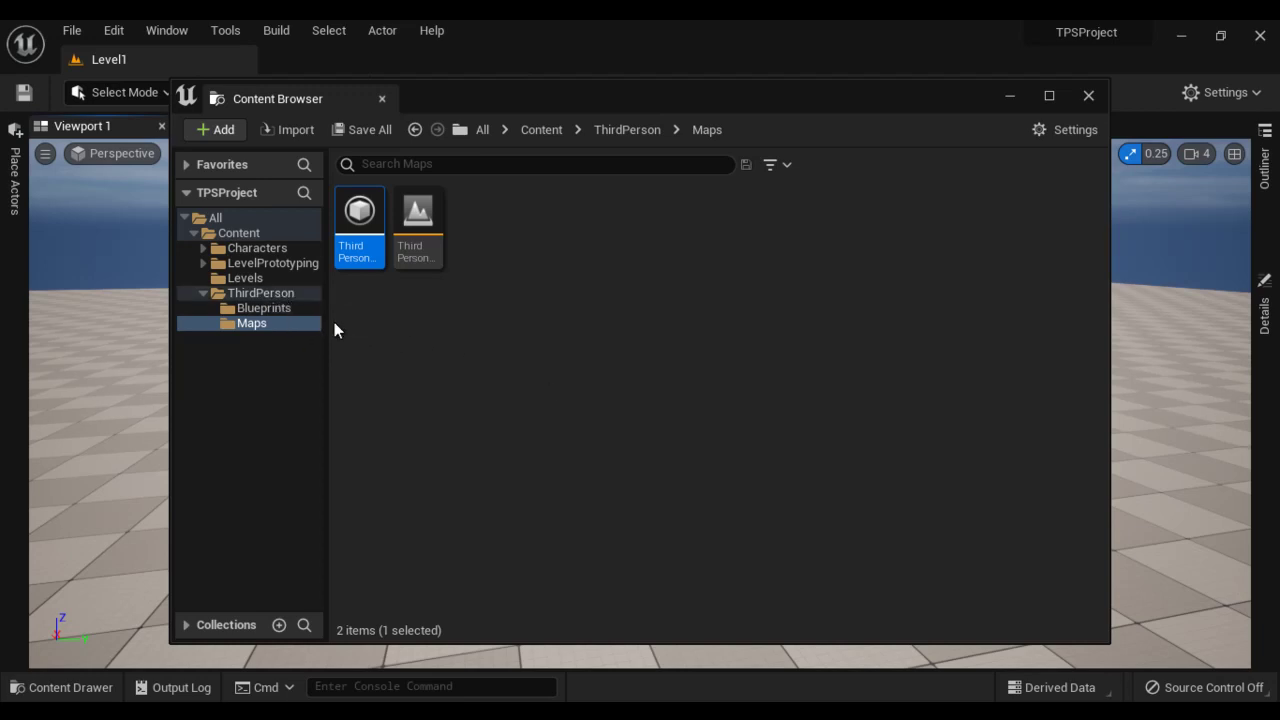
click(280, 309)
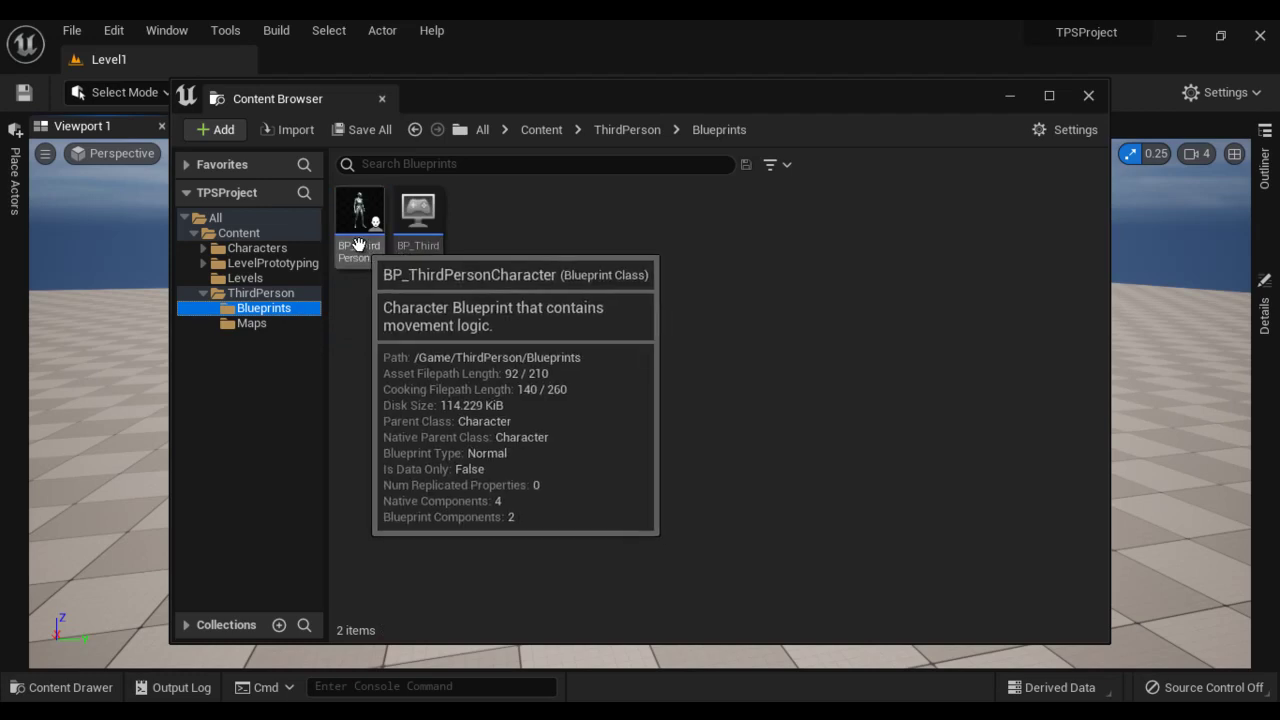
click(362, 245)
double_click(369, 253)
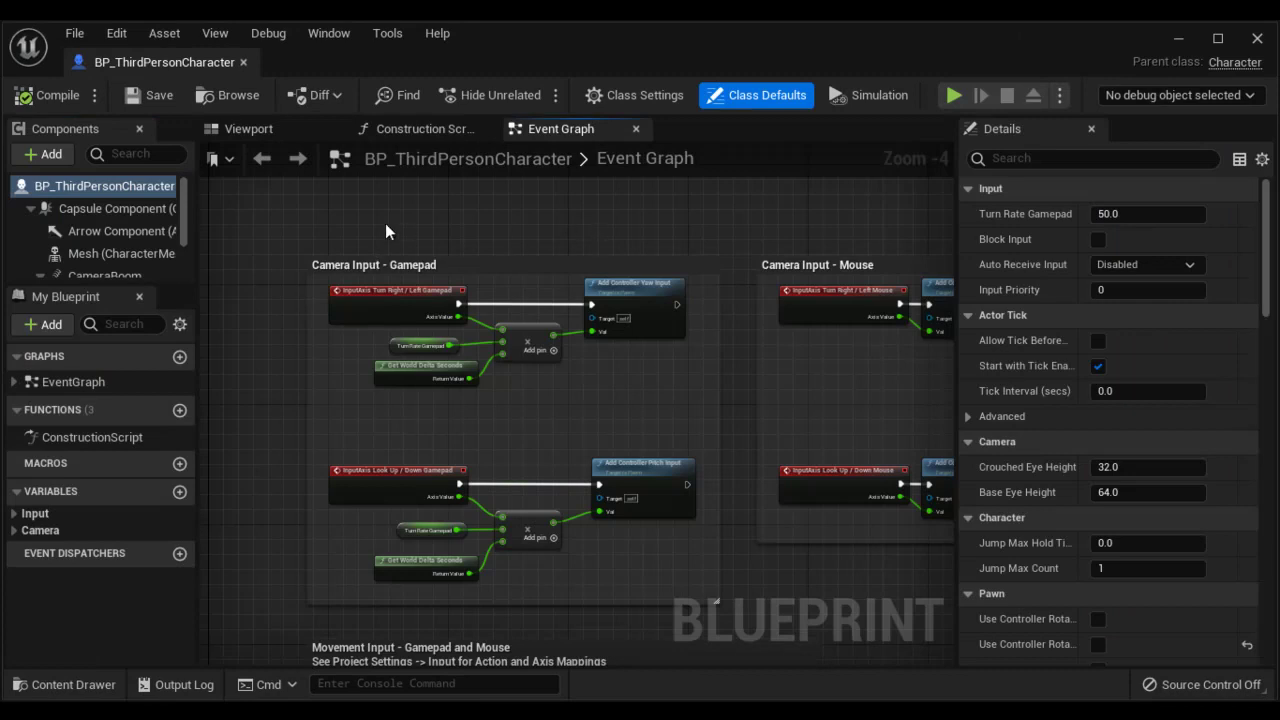
click(262, 136)
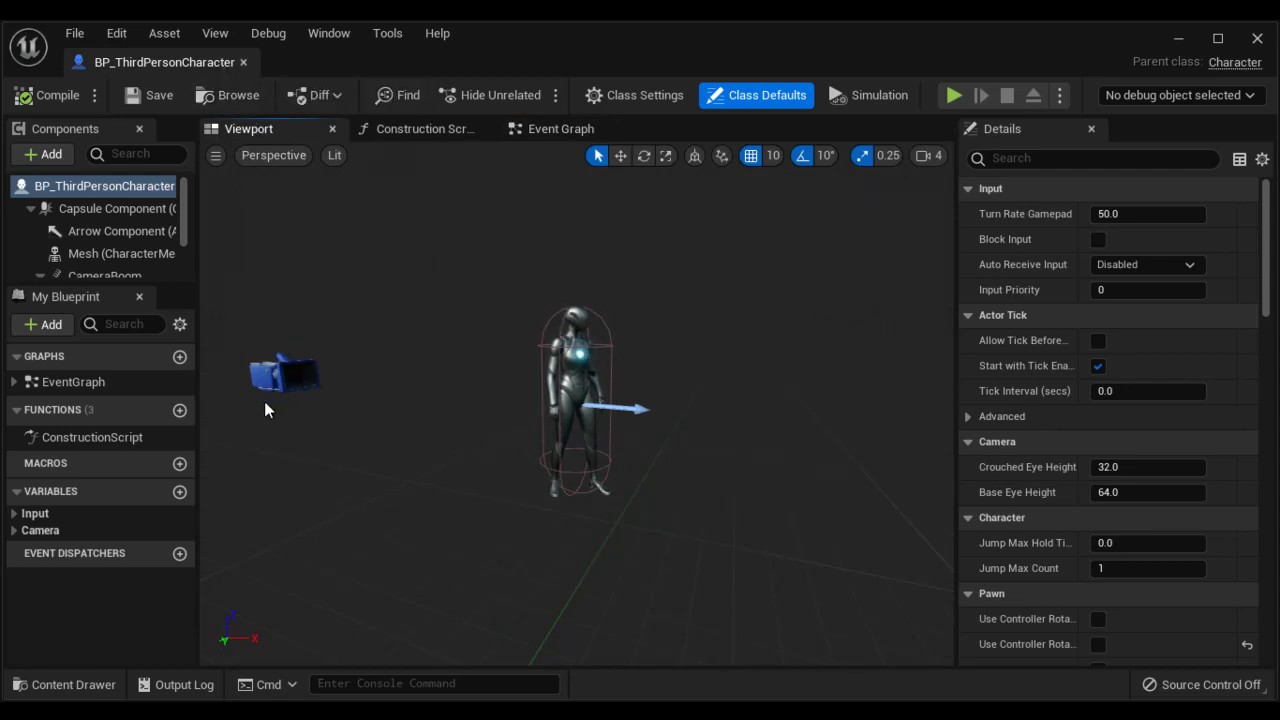
click(562, 132)
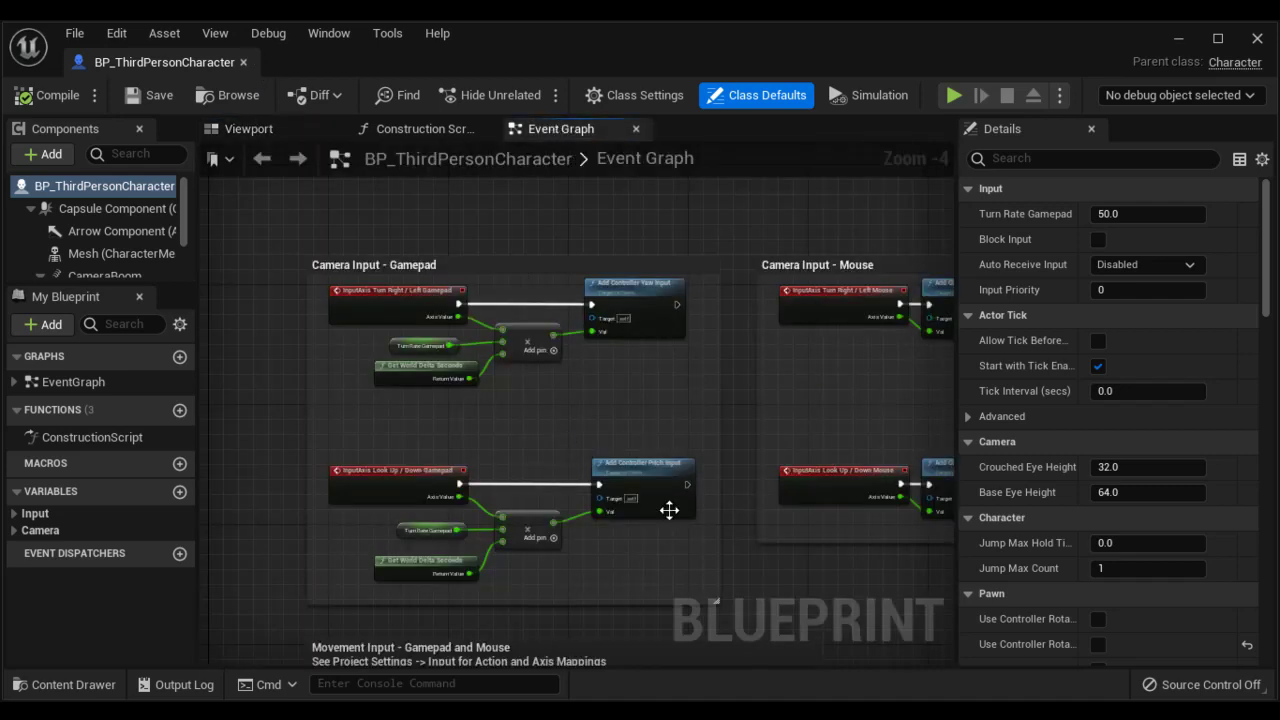
click(244, 62)
mouse_move(427, 244)
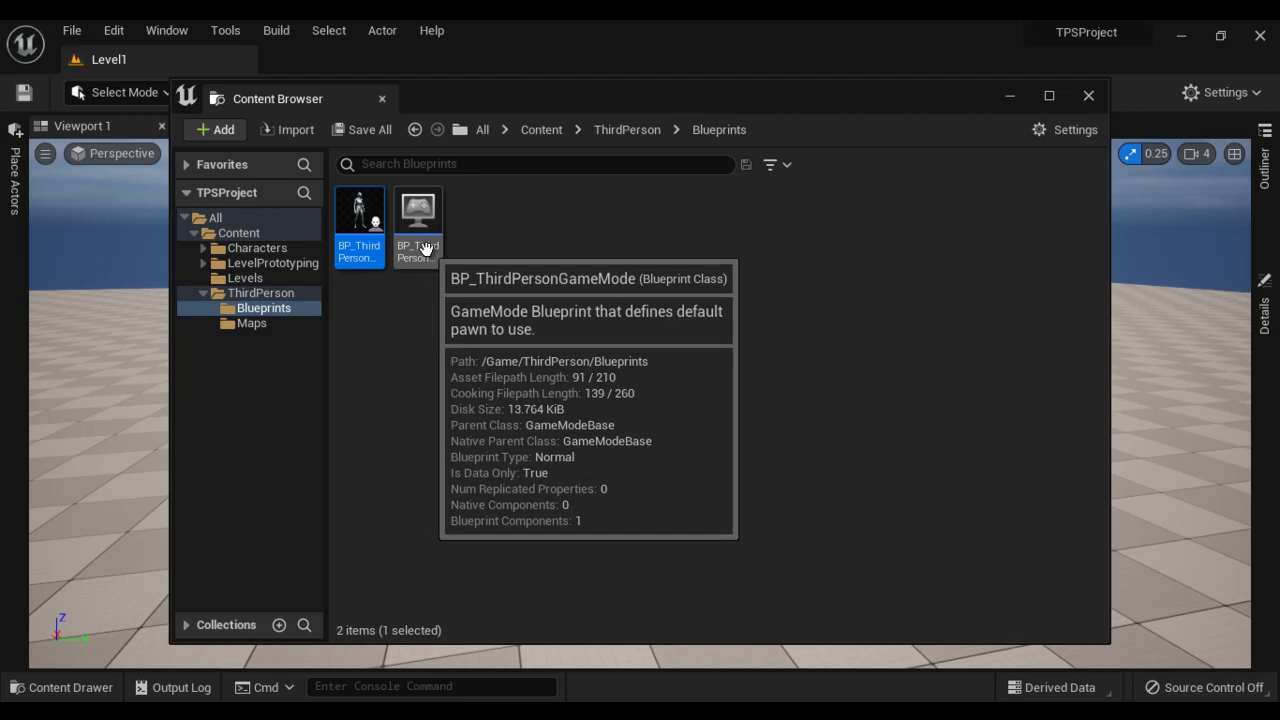
double_click(427, 250)
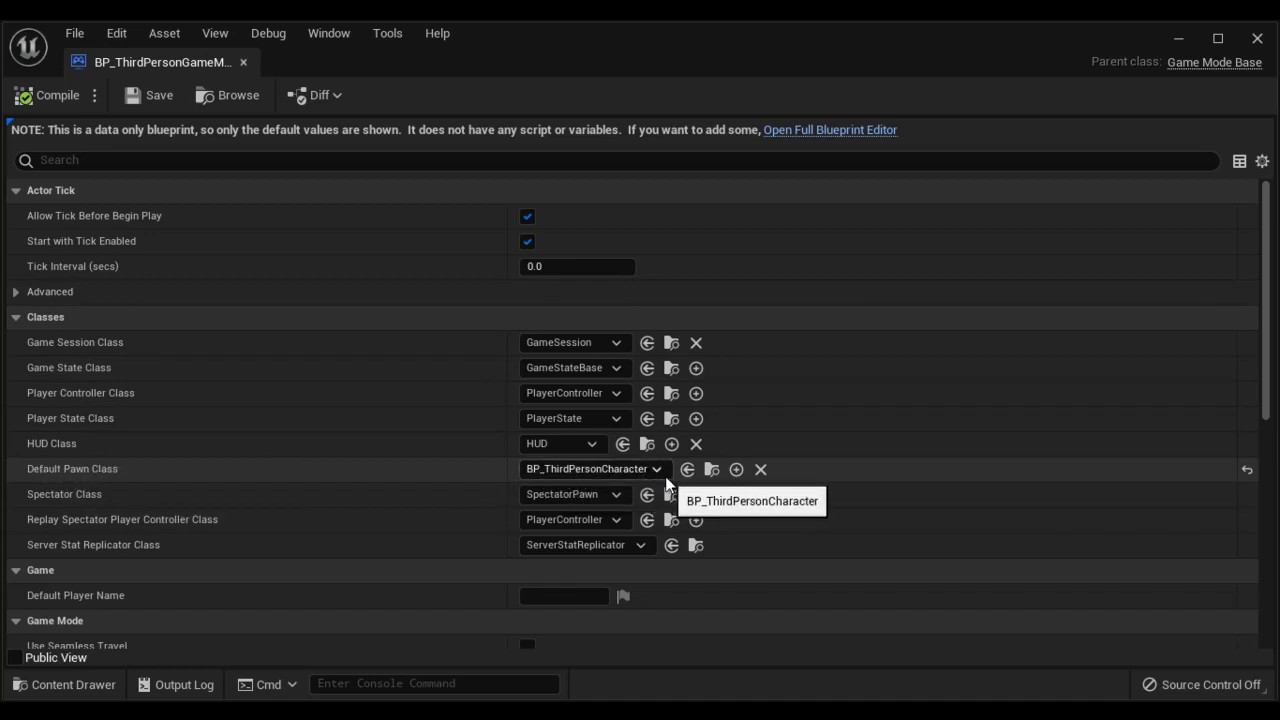
Close the game mode blueprint, the floating Content Browser and the Add Content dialog.
click(1257, 38)
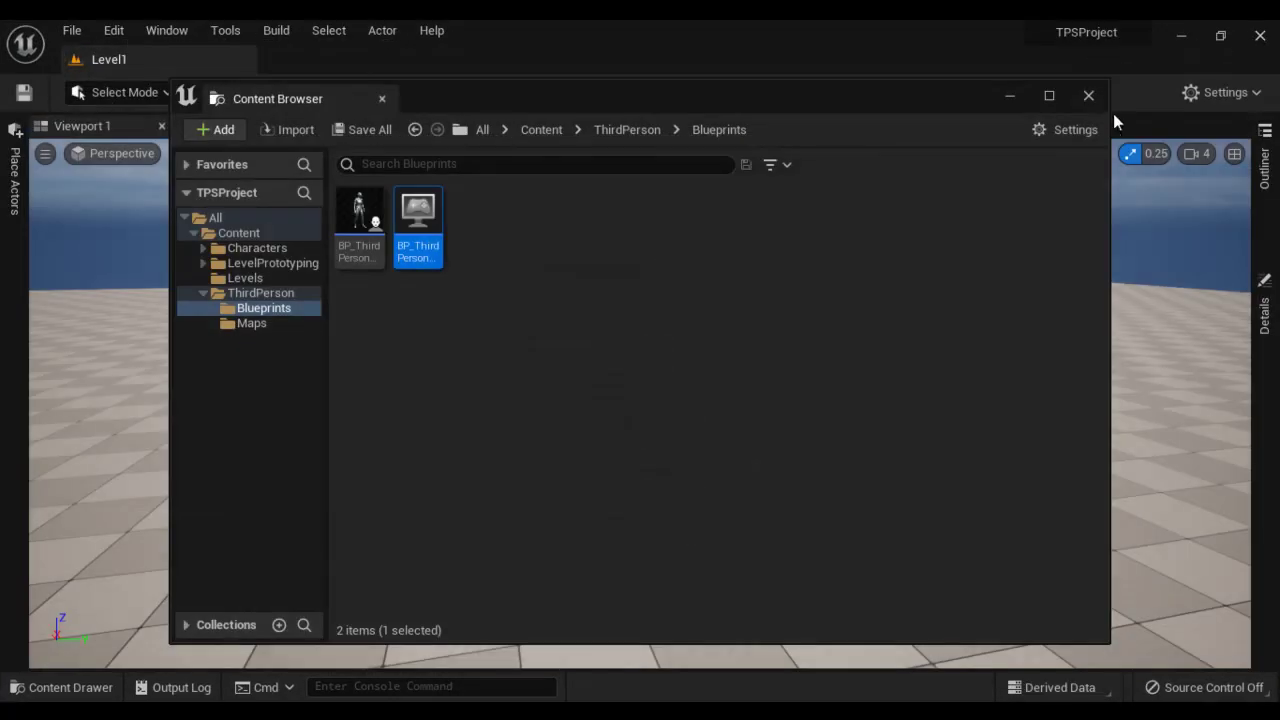
click(1089, 97)
click(1036, 134)
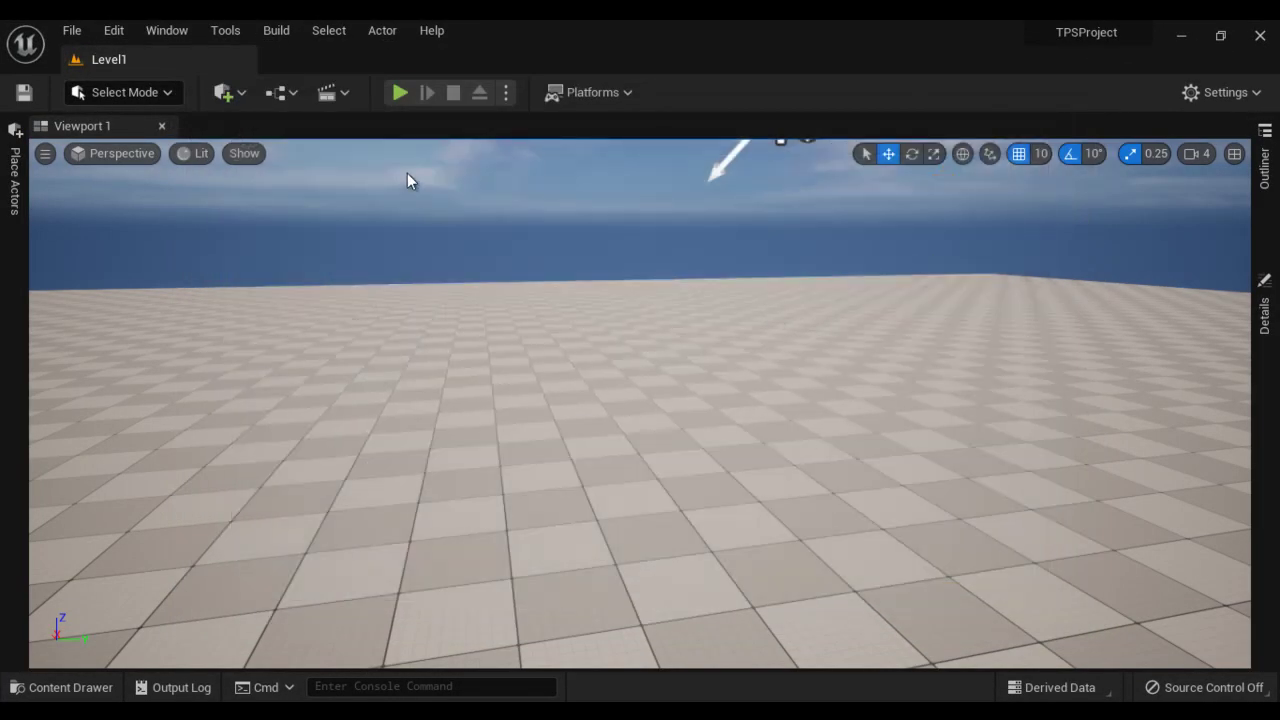
Run a quick playtest of Level1 and stop it.
click(399, 92)
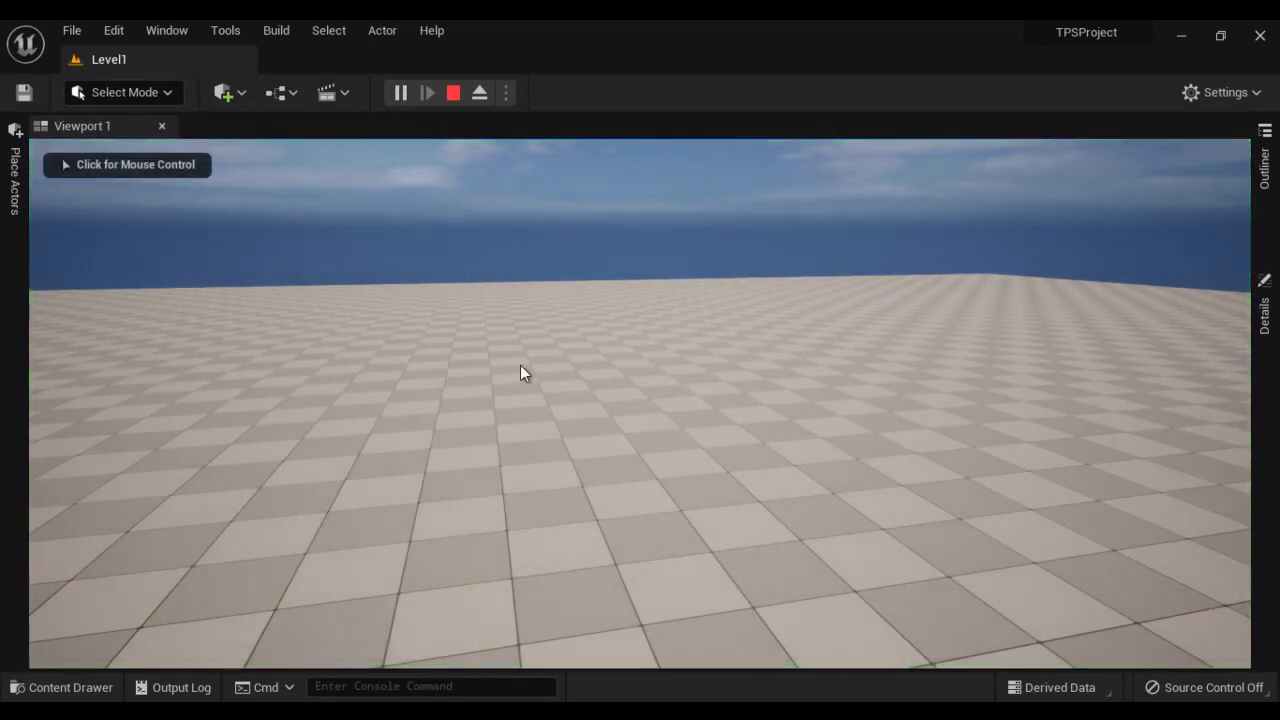
click(453, 92)
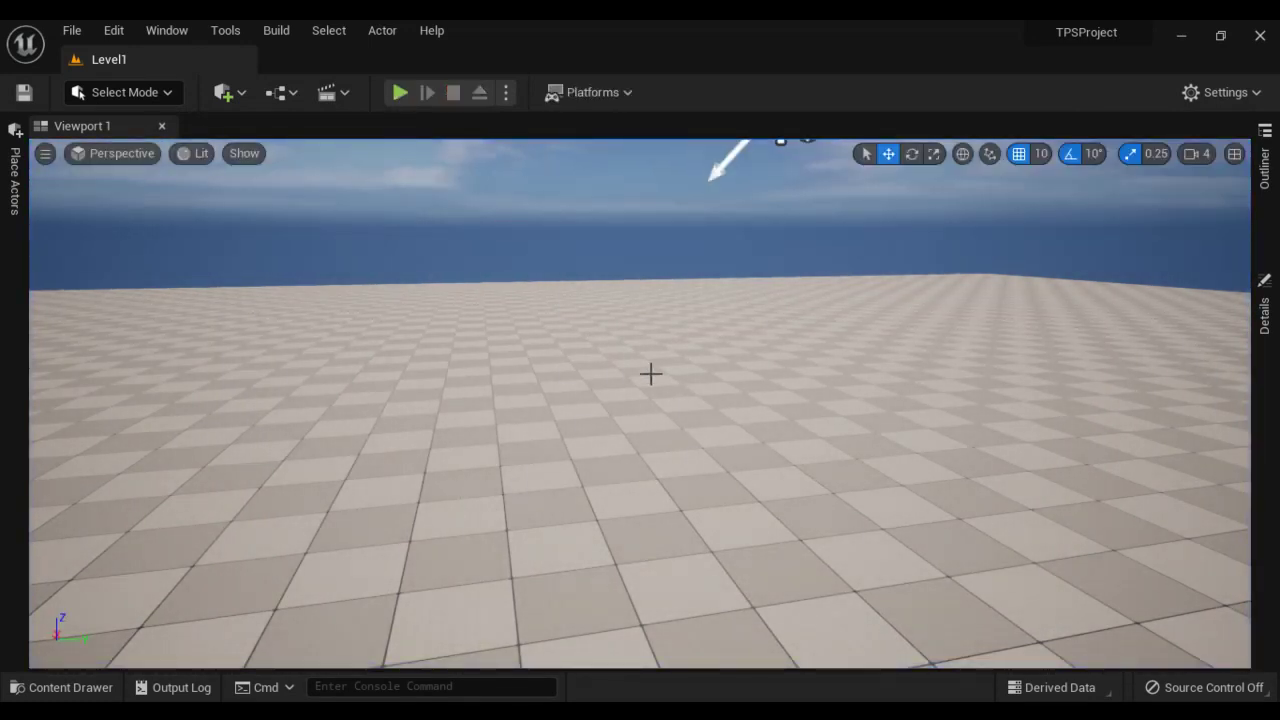
click(113, 31)
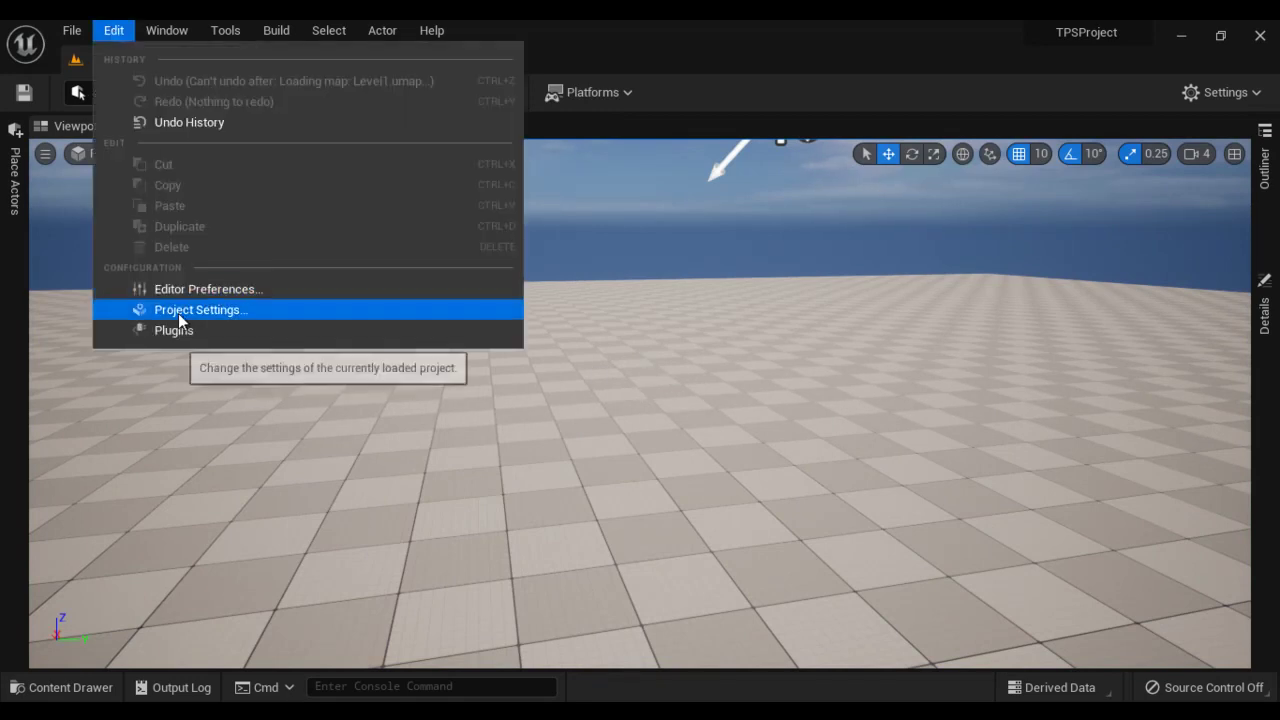
Set Default GameMode to BP_ThirdPersonGameMode under Project Settings > Maps & Modes.
click(217, 313)
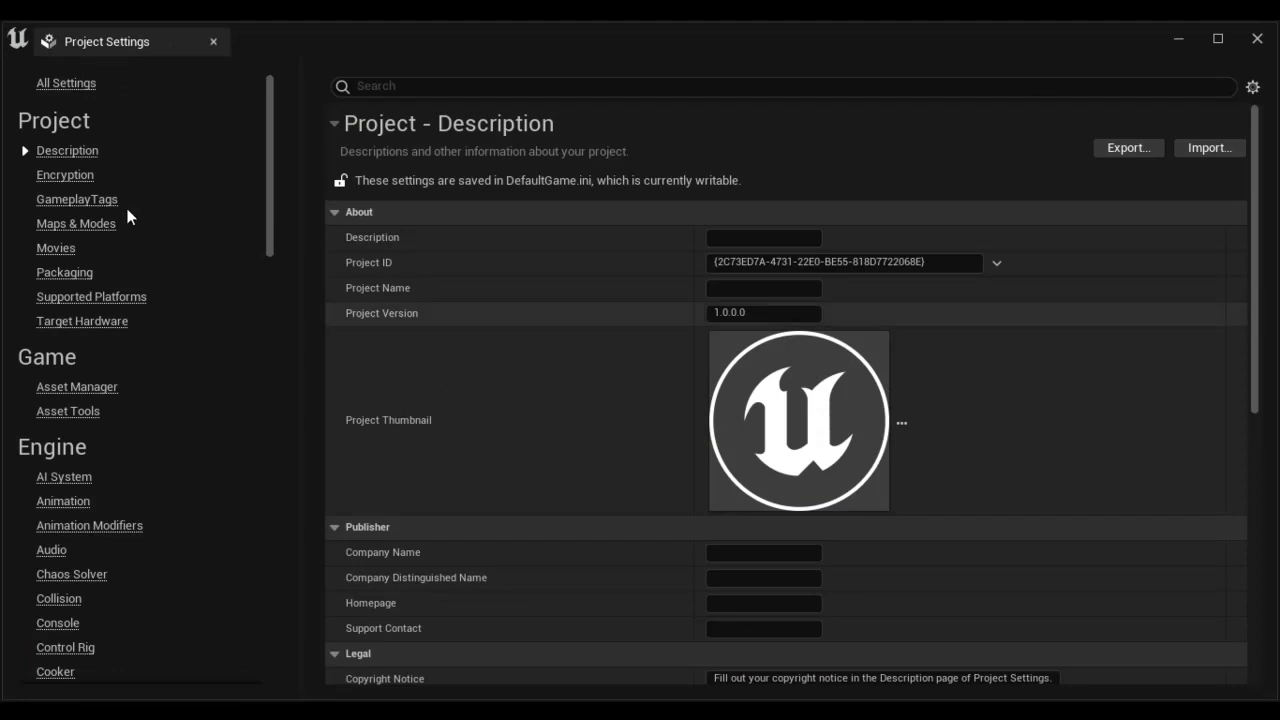
click(90, 226)
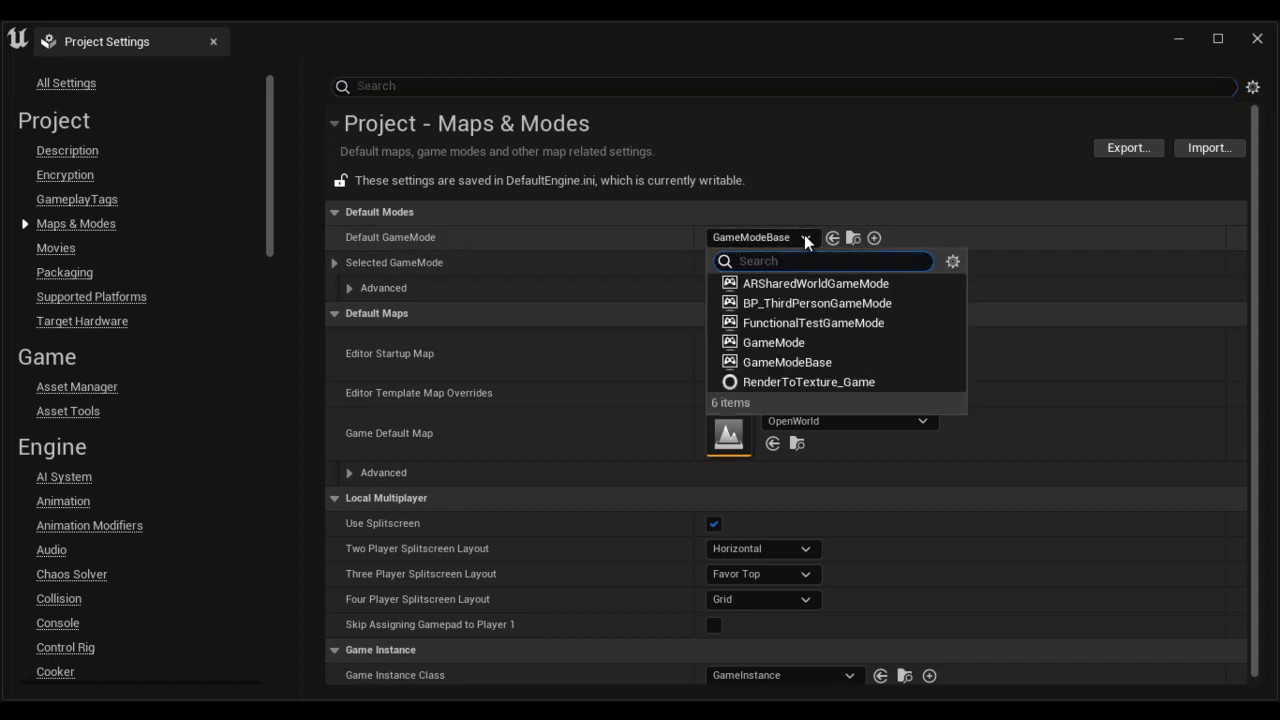
click(845, 302)
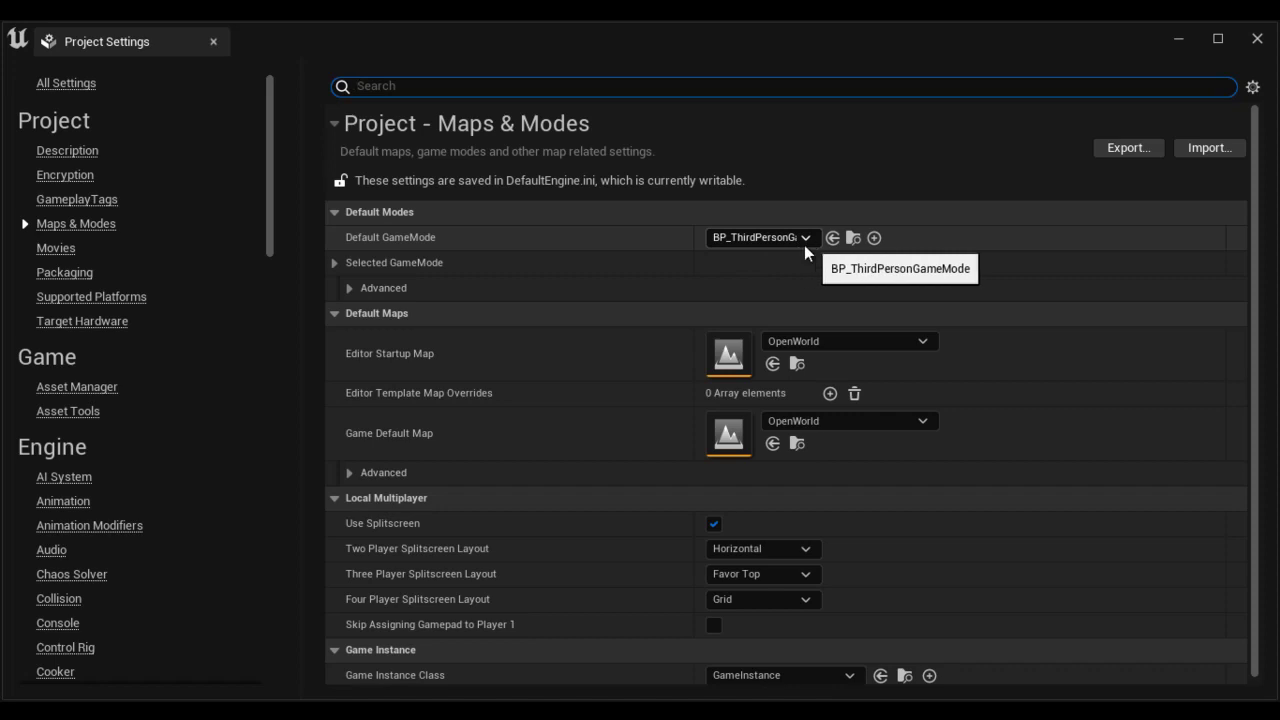
click(1257, 39)
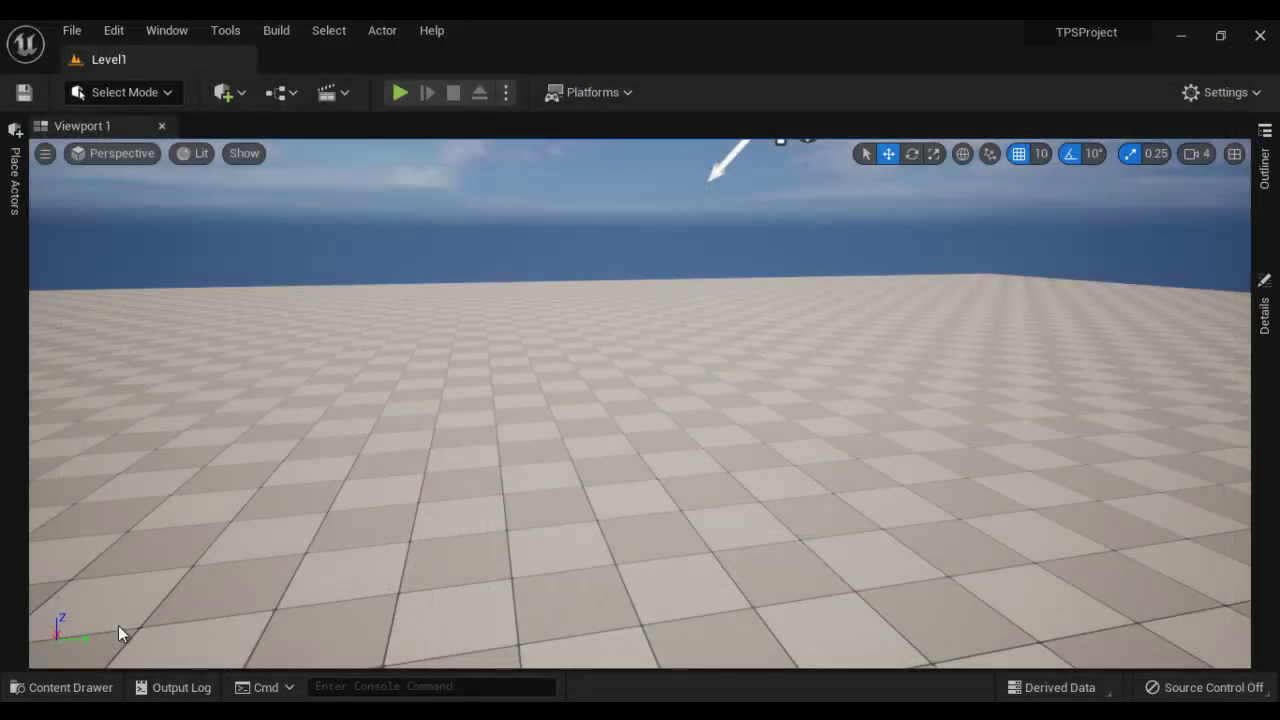
click(75, 690)
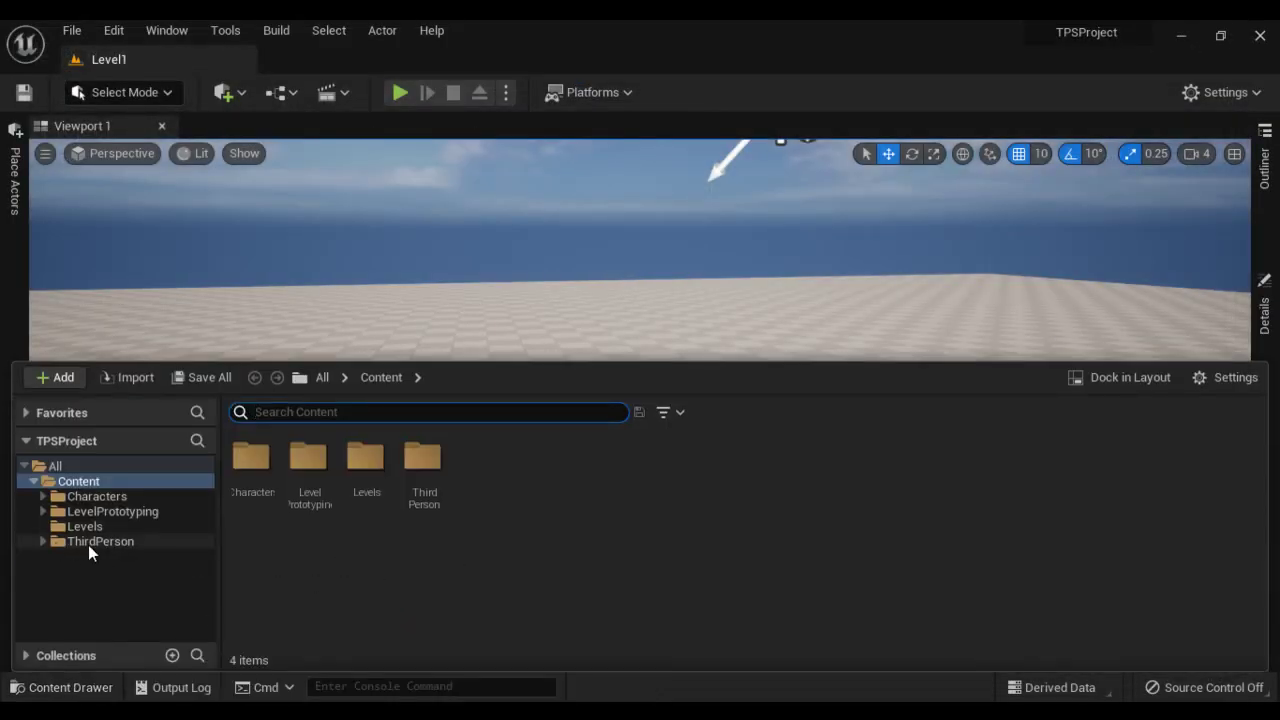
Browse to Content/ThirdPerson/Blueprints and check then close BP_ThirdPersonGameMode.
click(88, 541)
double_click(252, 462)
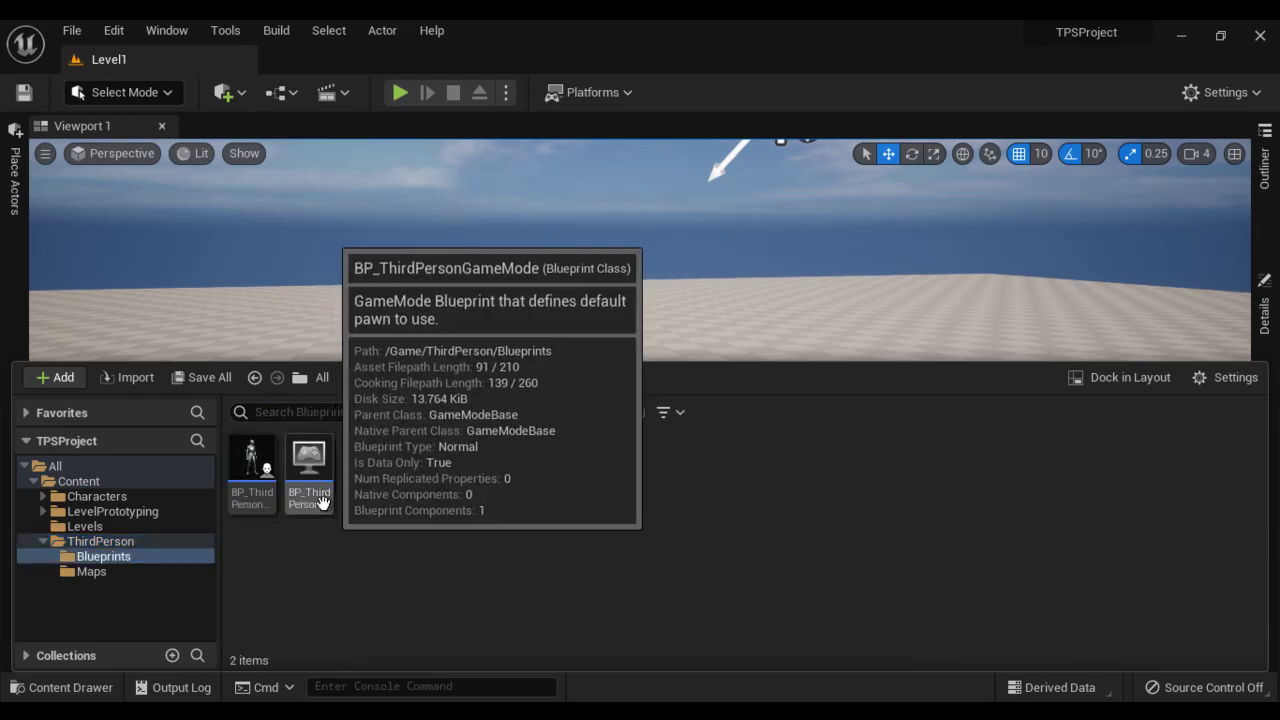
click(322, 498)
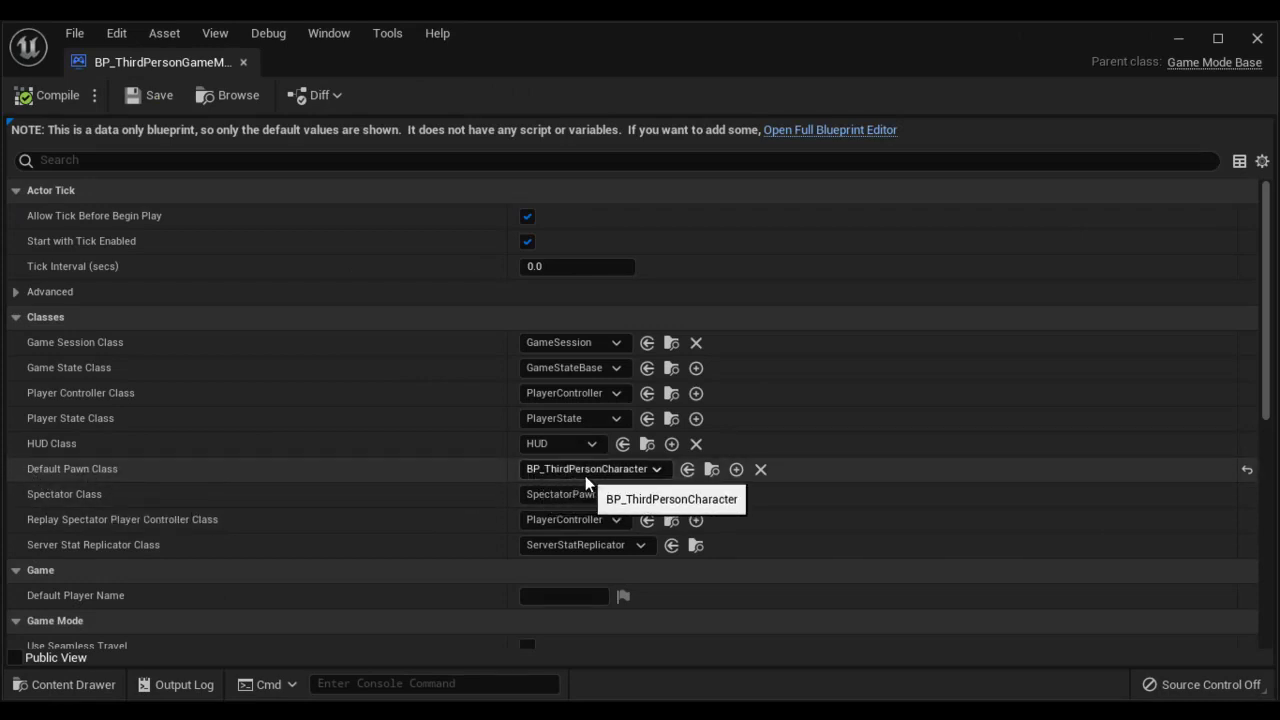
click(1257, 40)
click(62, 687)
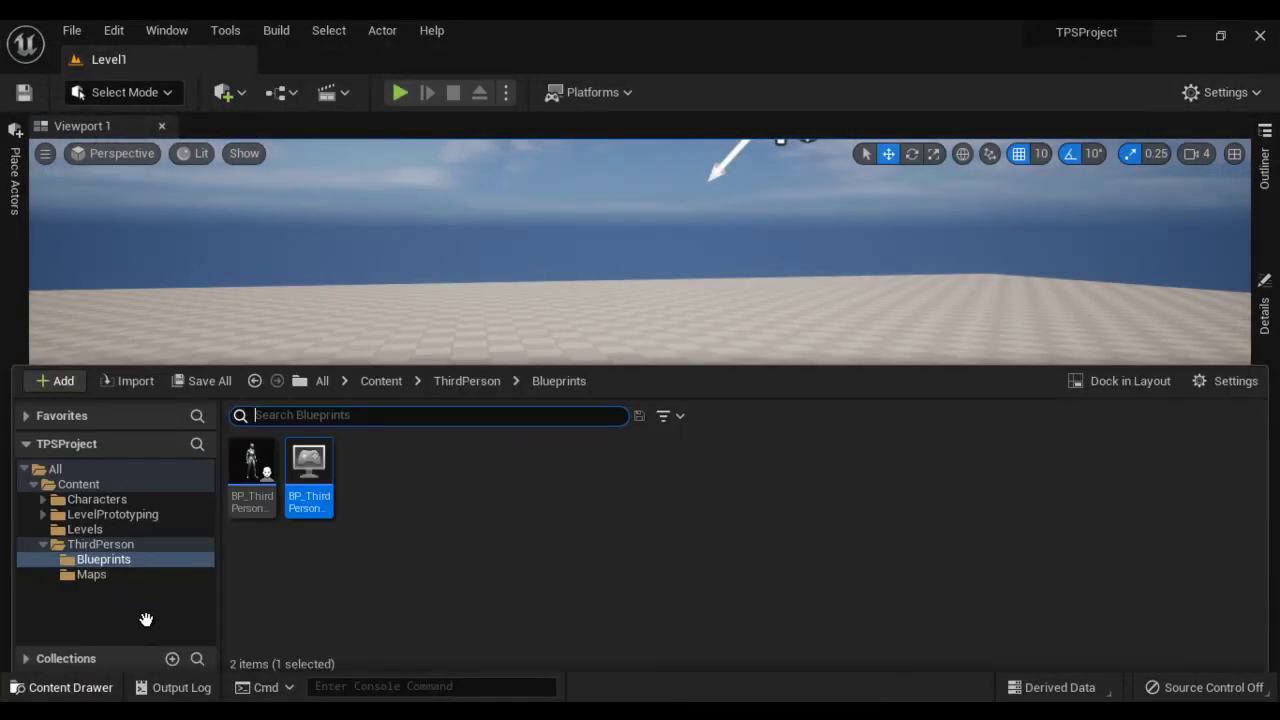
Play Level1 as the mannequin, running forward, back and right, jumping and orbiting the camera.
click(399, 93)
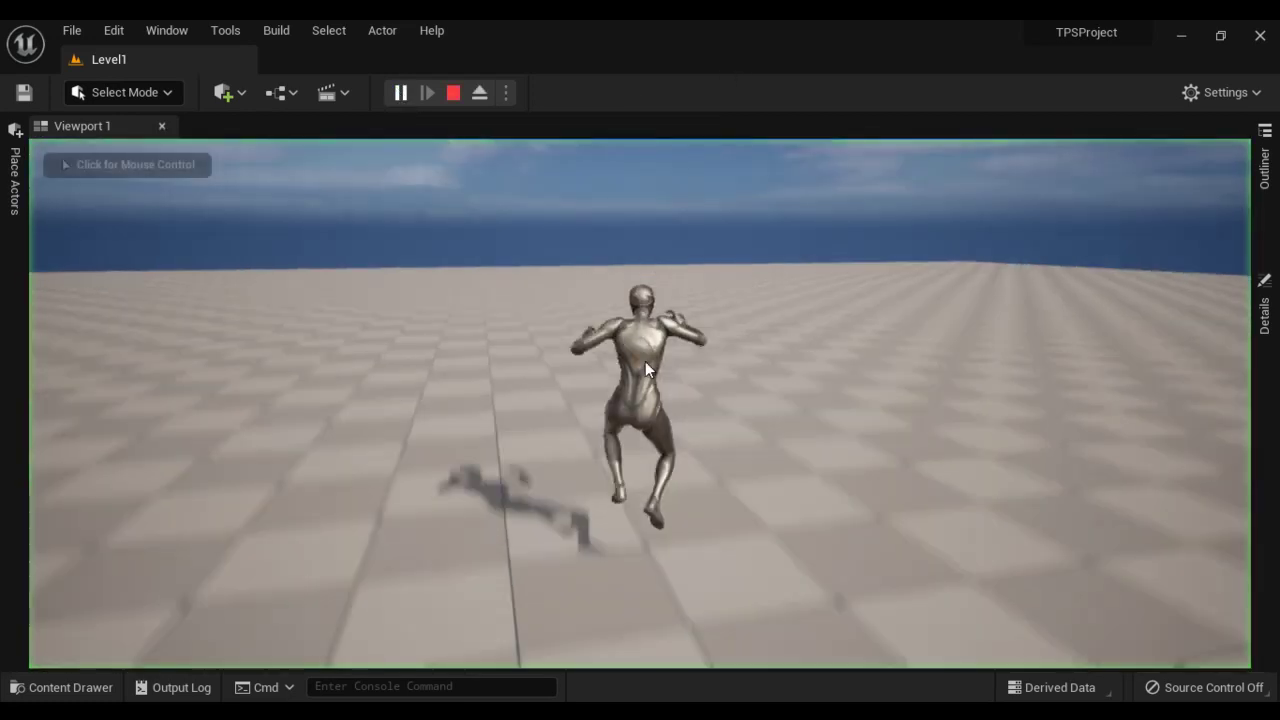
click(820, 404)
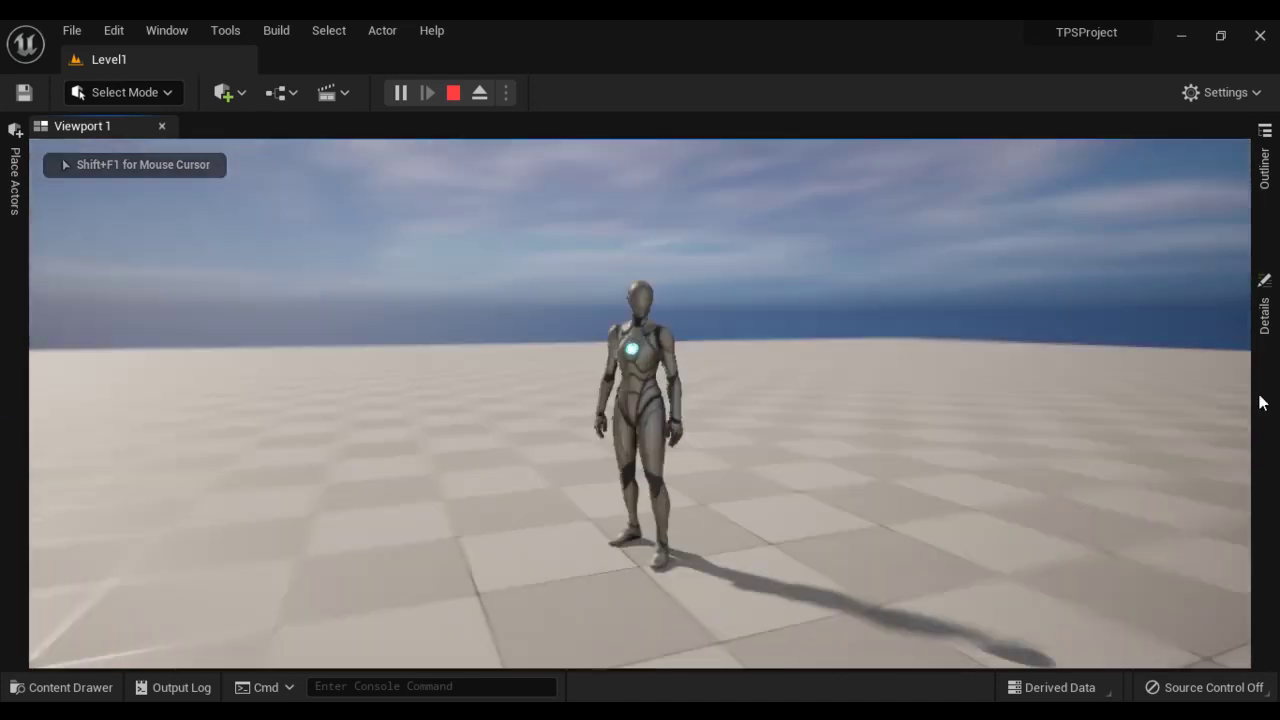
key(w)
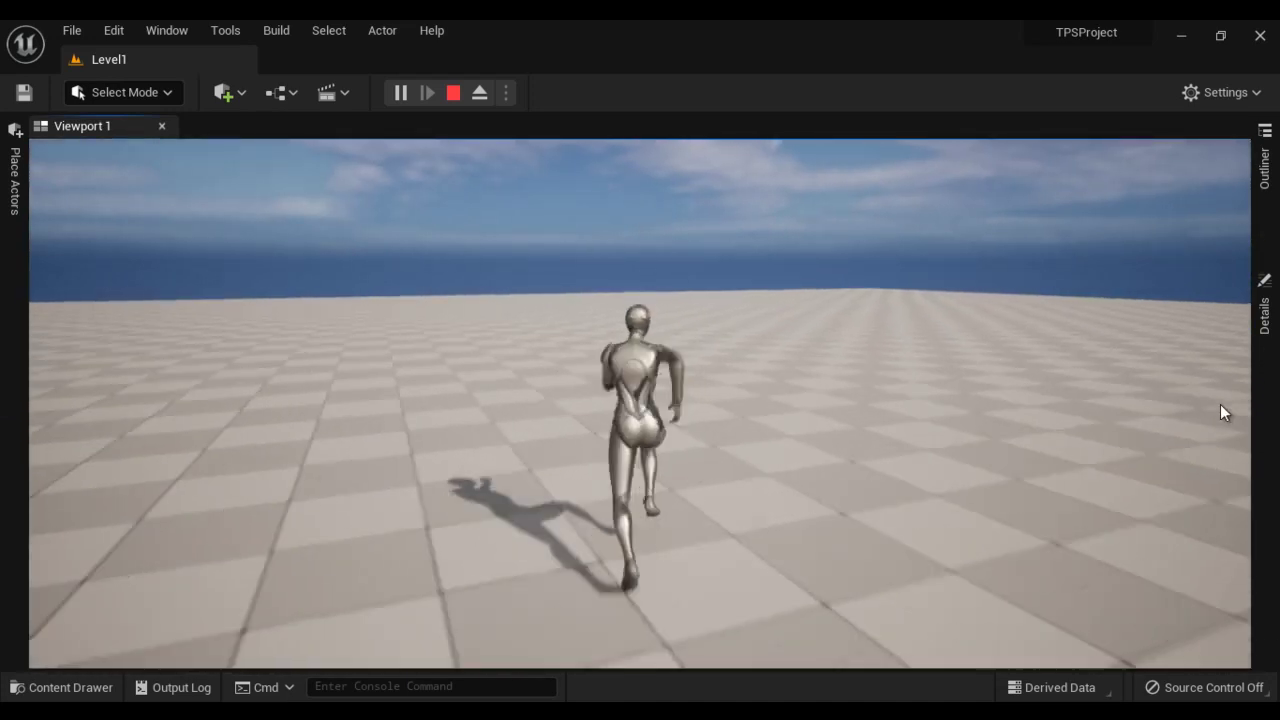
key(s)
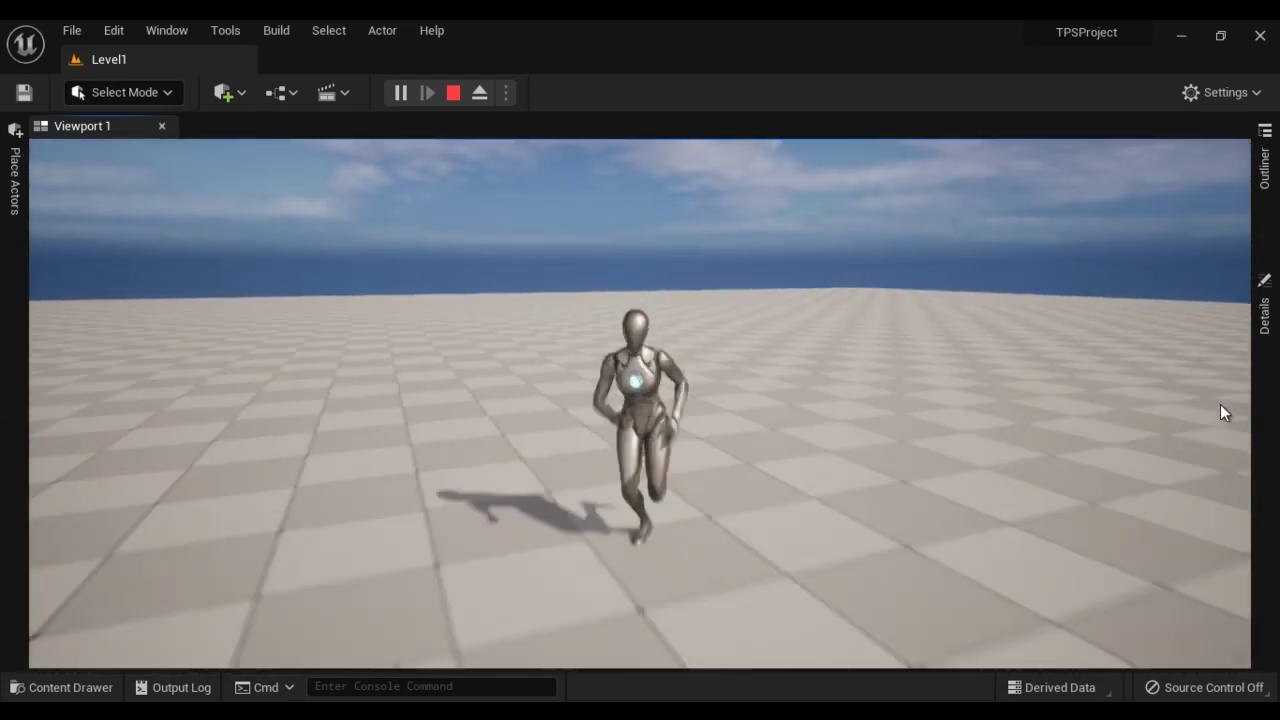
key(d)
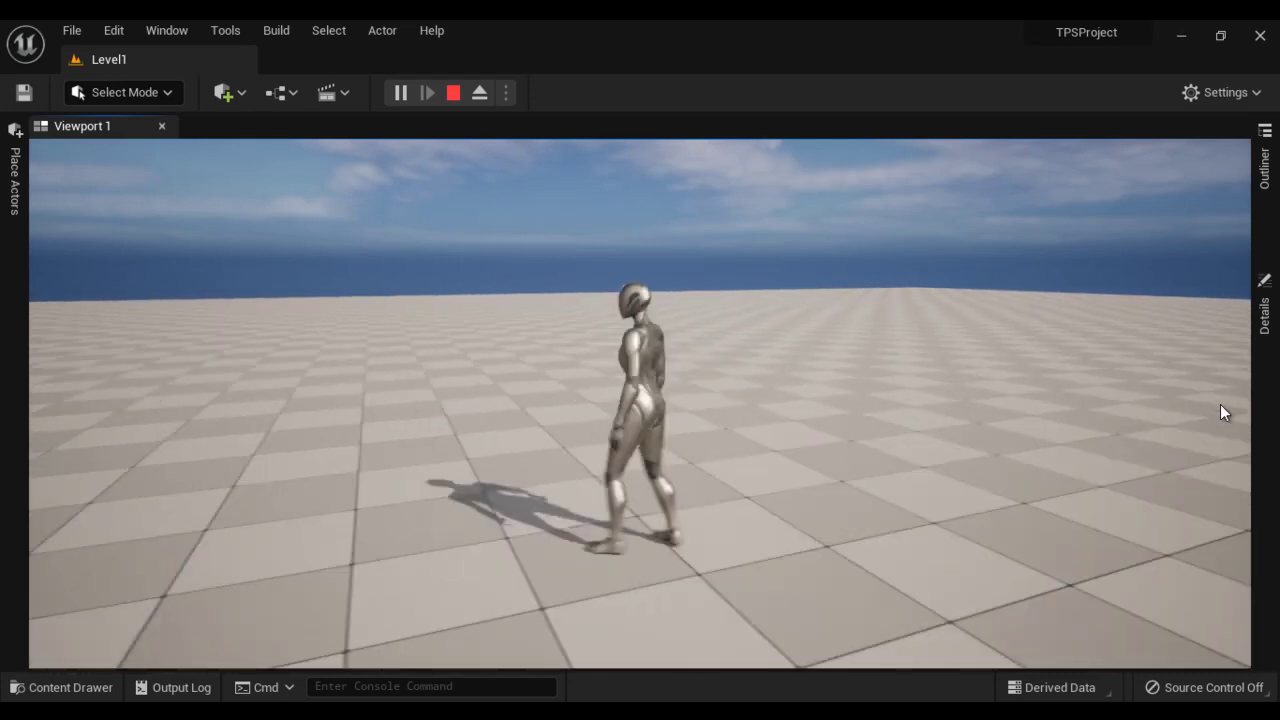
key(d)
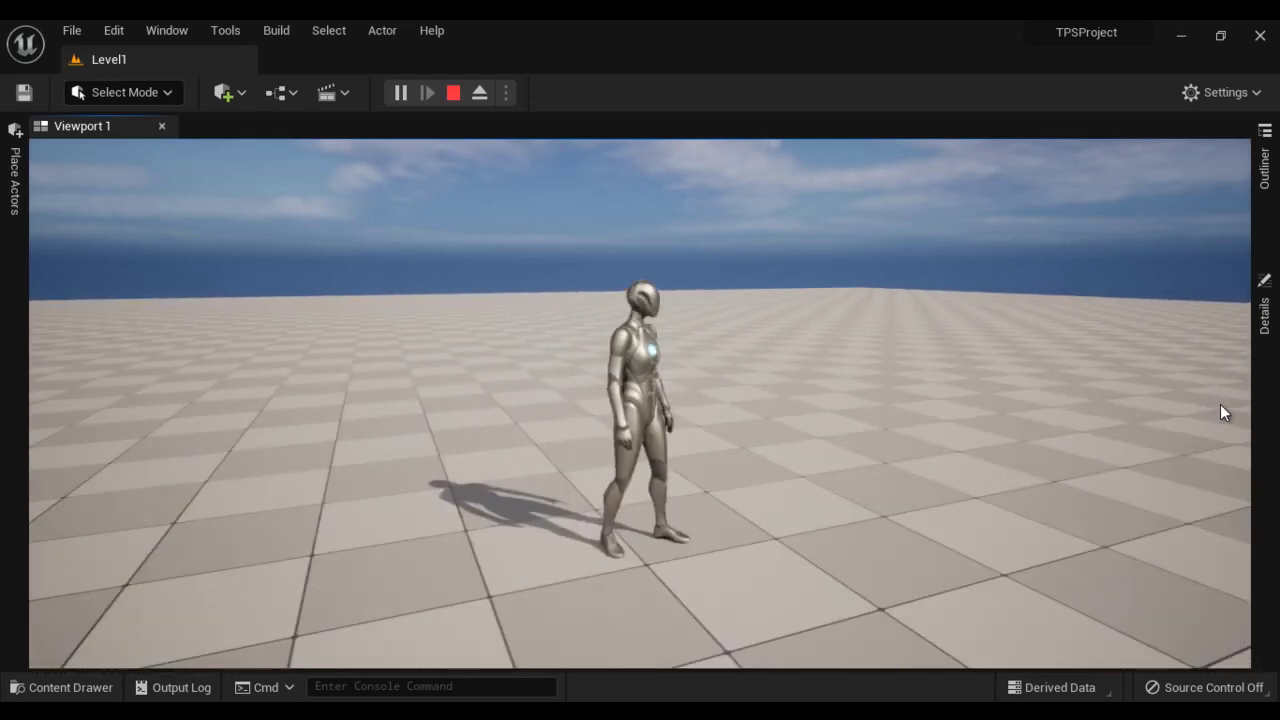
key(space)
drag(1220, 404, 916, 392)
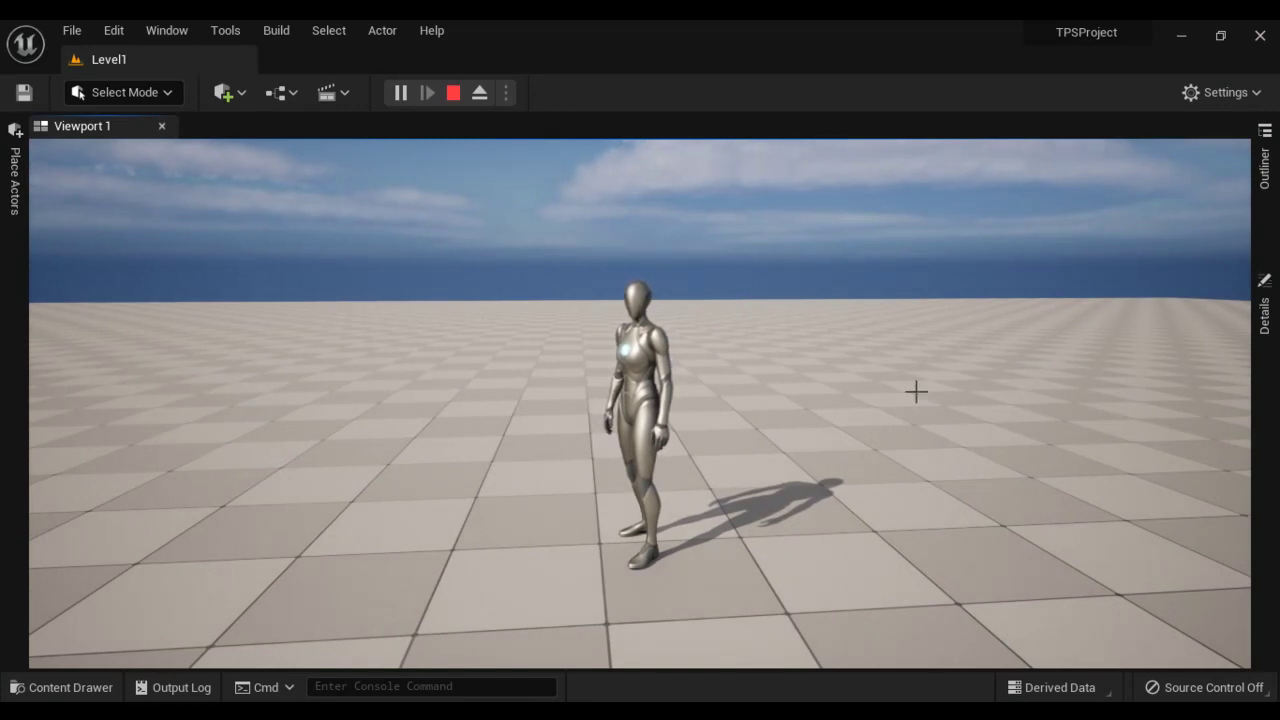
key(Escape)
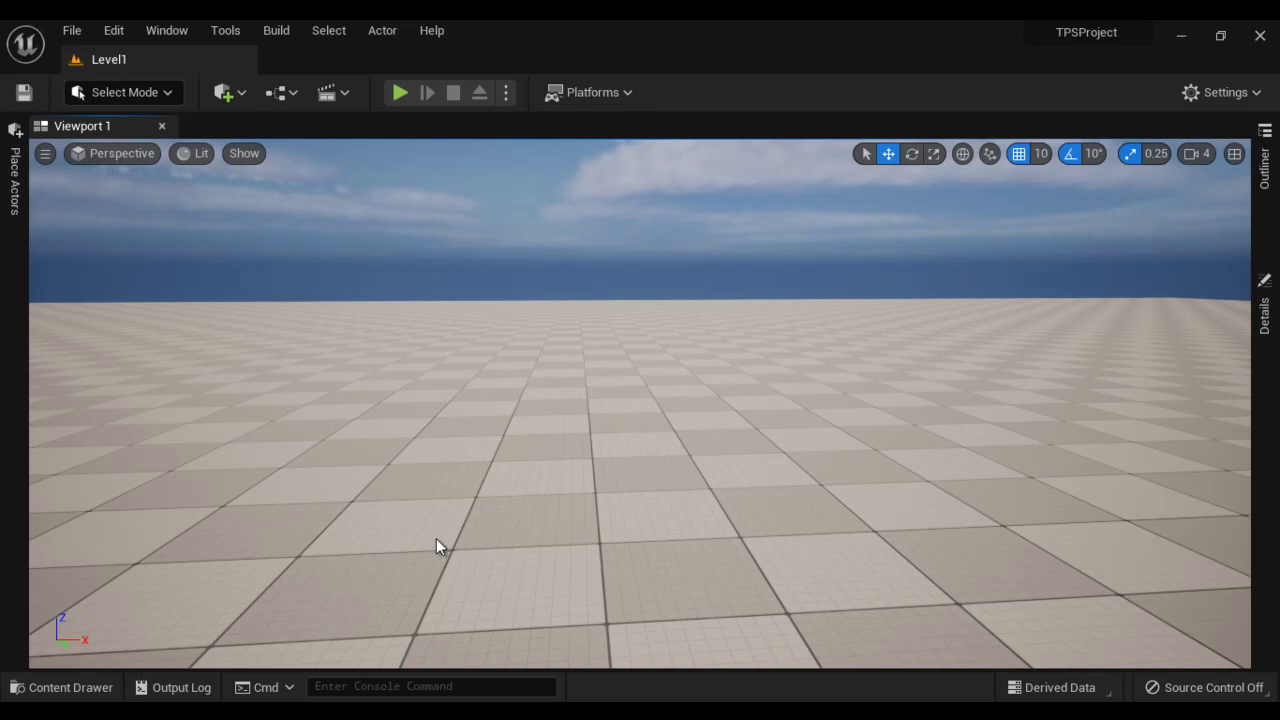
Place a Player Start on the floor from Place Actors and test-play from it.
click(12, 190)
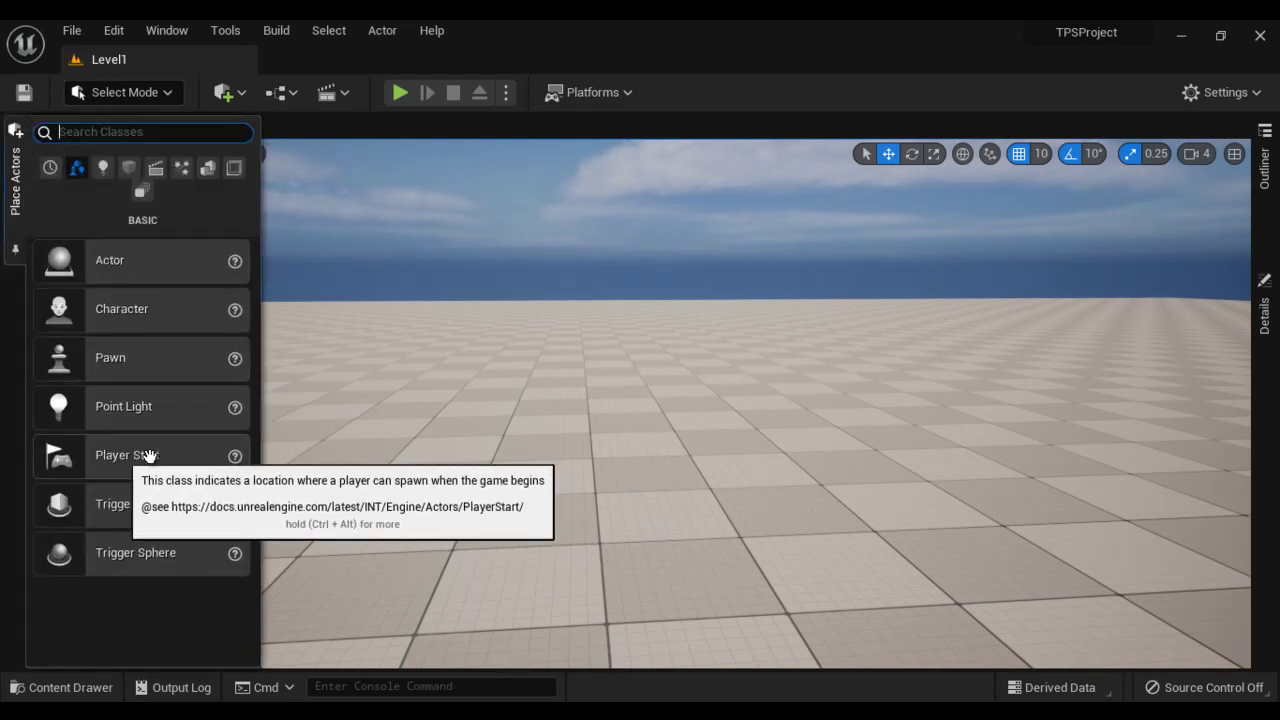
drag(91, 450, 544, 588)
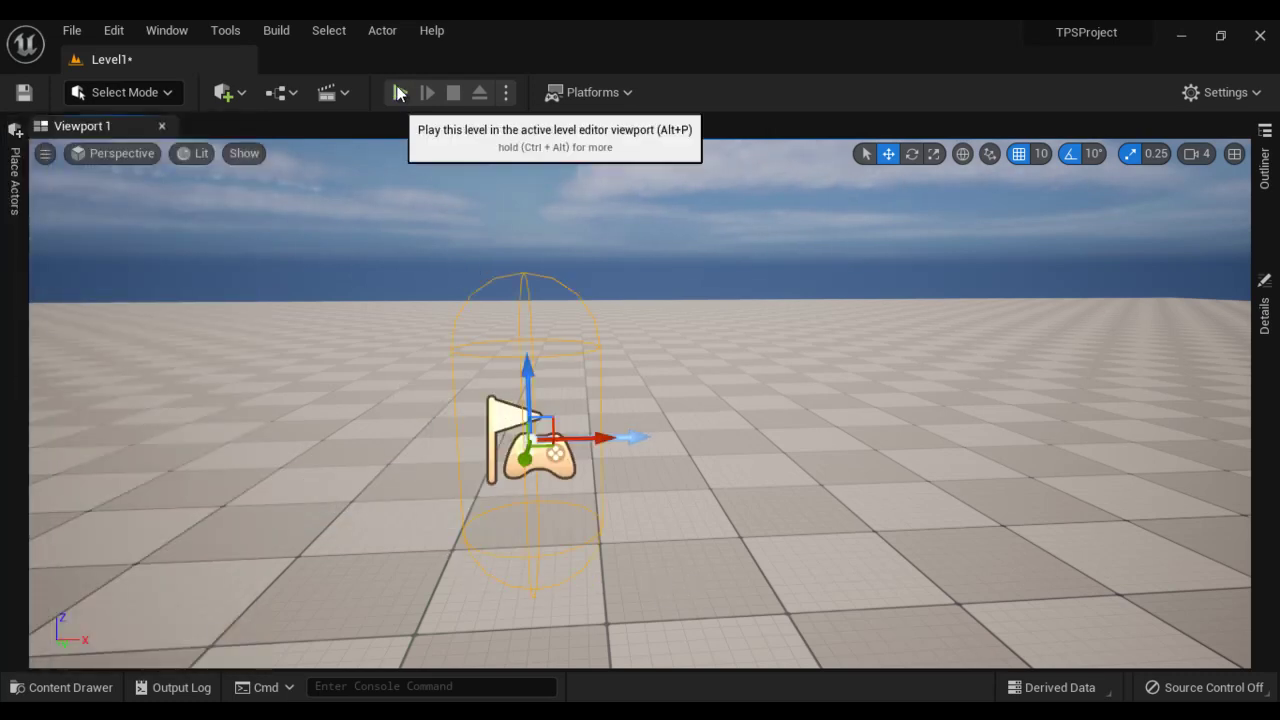
click(399, 93)
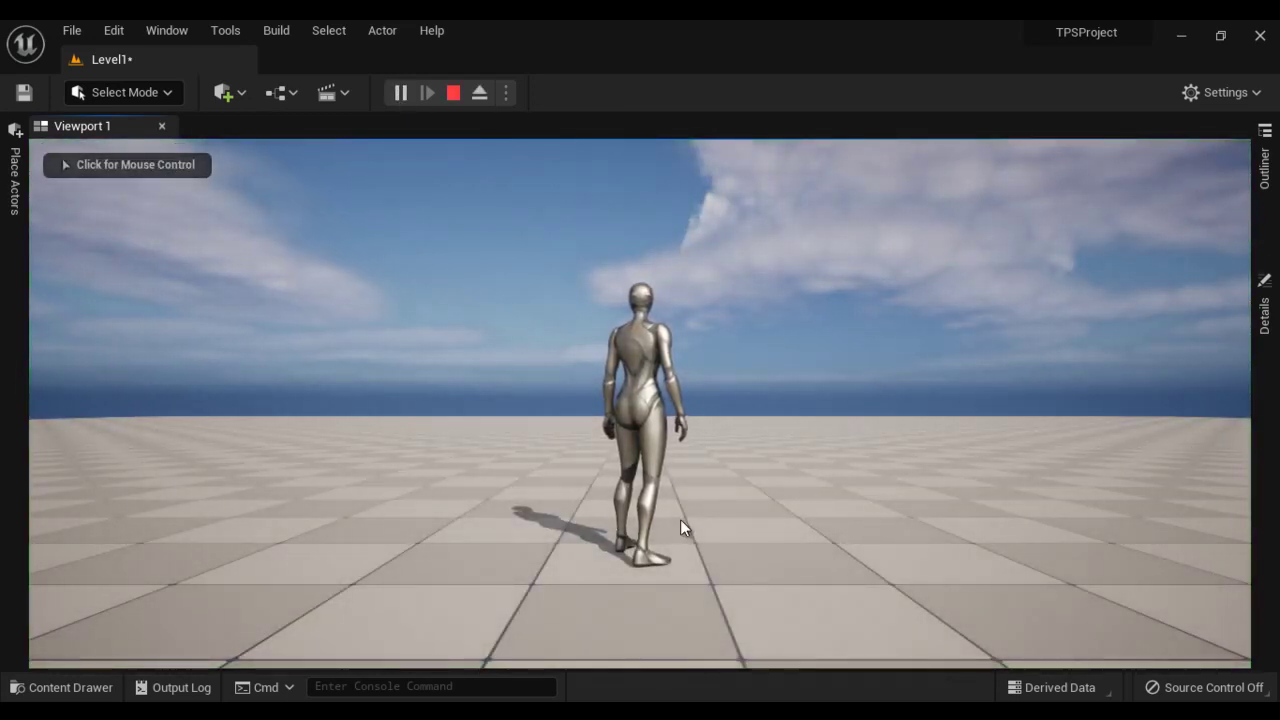
click(453, 93)
Move the Player Start left along the Y axis toward the floor's edge.
scroll(753, 480, down, 5)
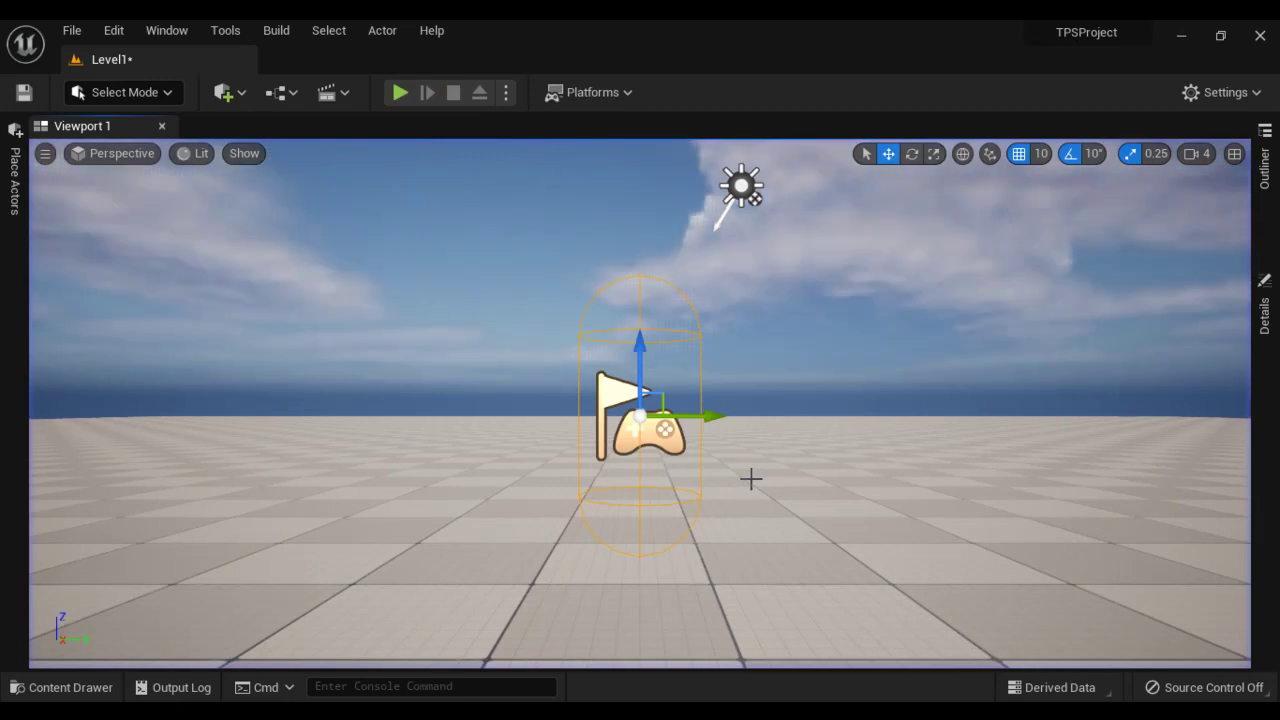
scroll(740, 484, down, 2)
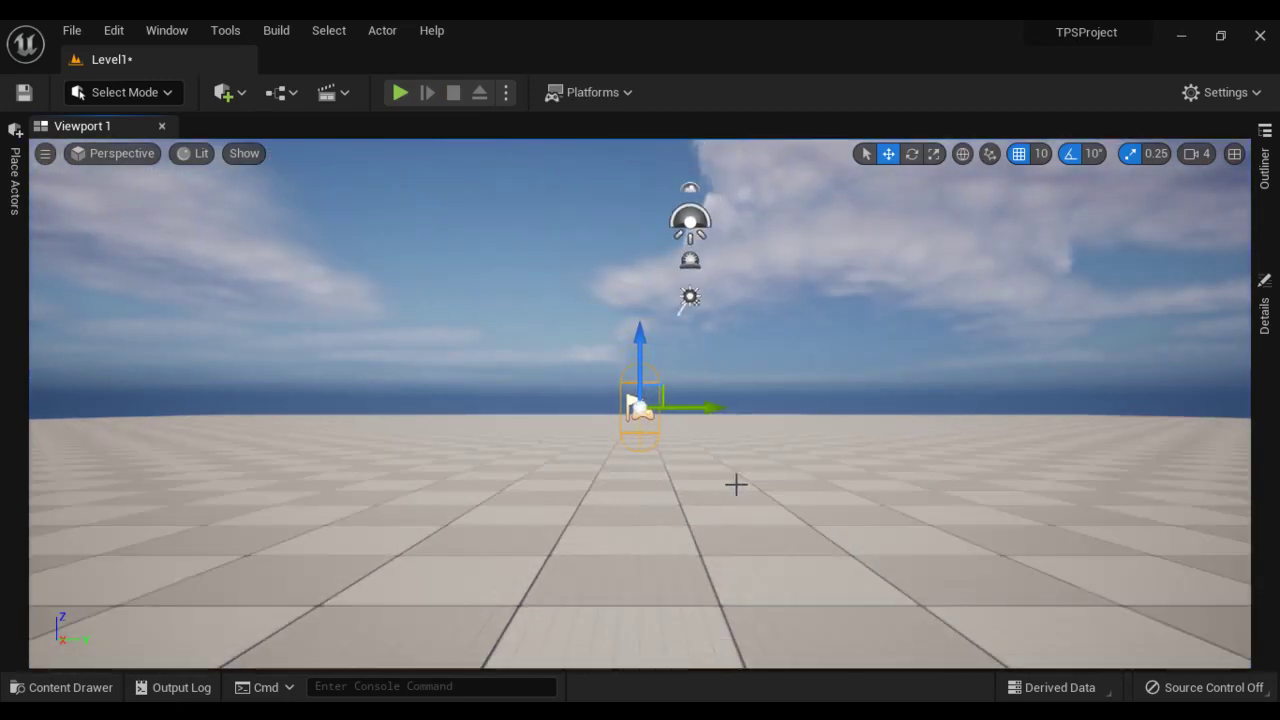
alt+drag(723, 513, 728, 461)
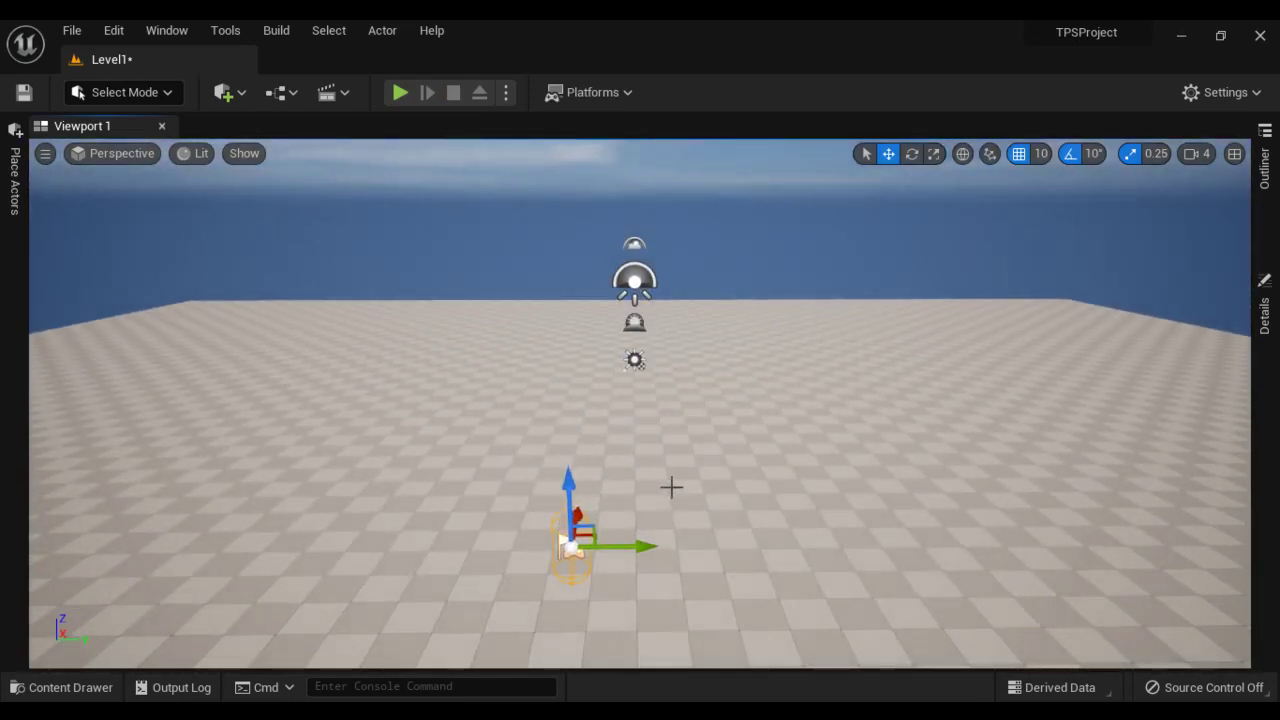
scroll(671, 487, down, 6)
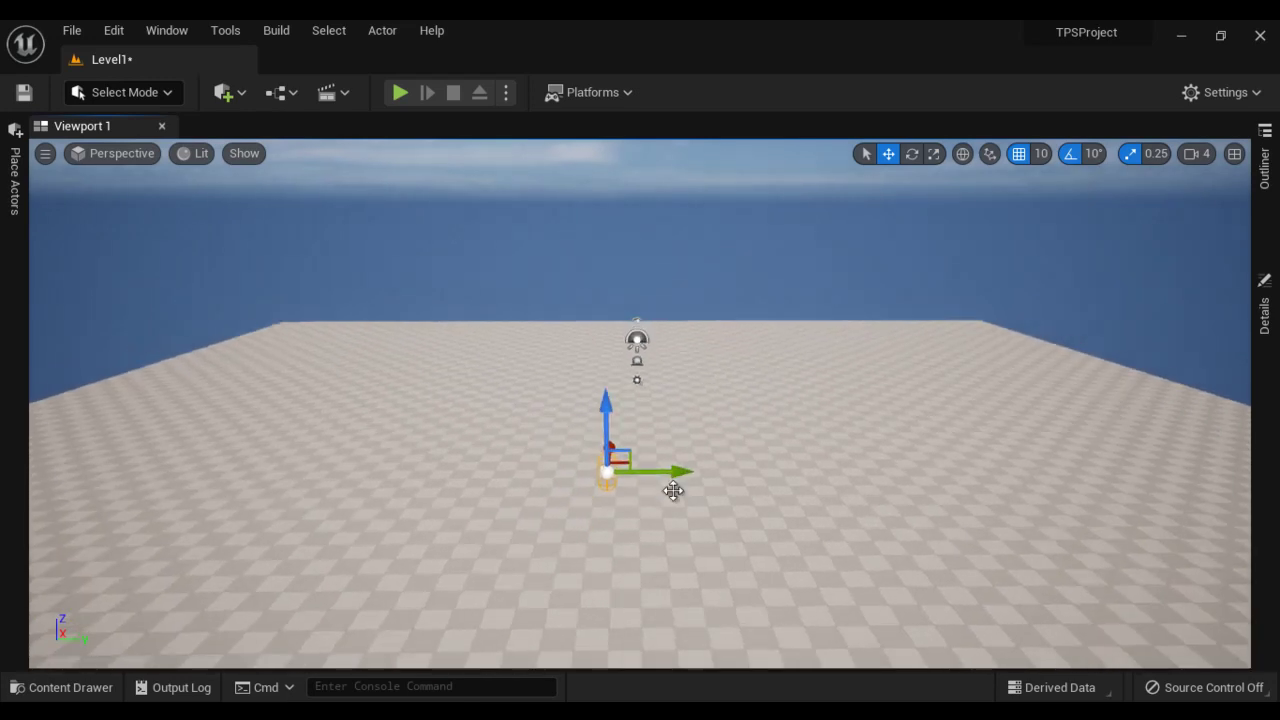
scroll(674, 489, down, 4)
drag(690, 460, 77, 346)
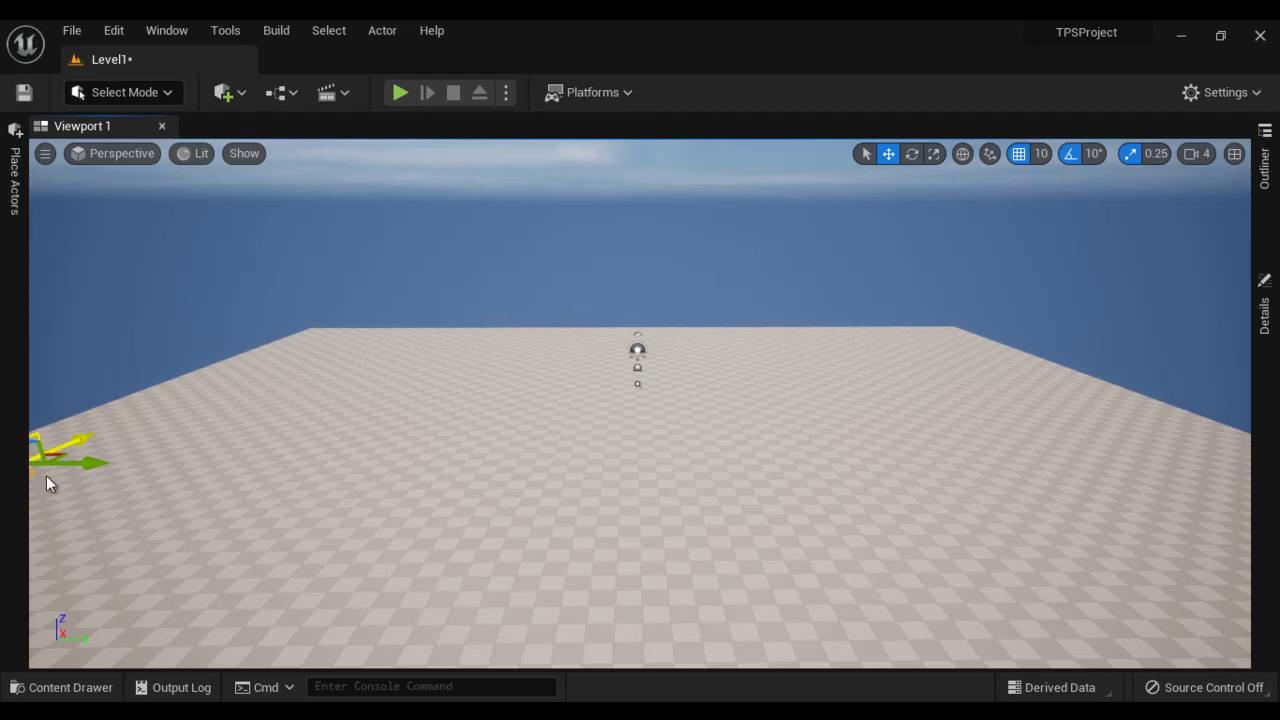
Playtest Level1 from the moved Player Start, stop, and show the Place Actors panel.
click(399, 92)
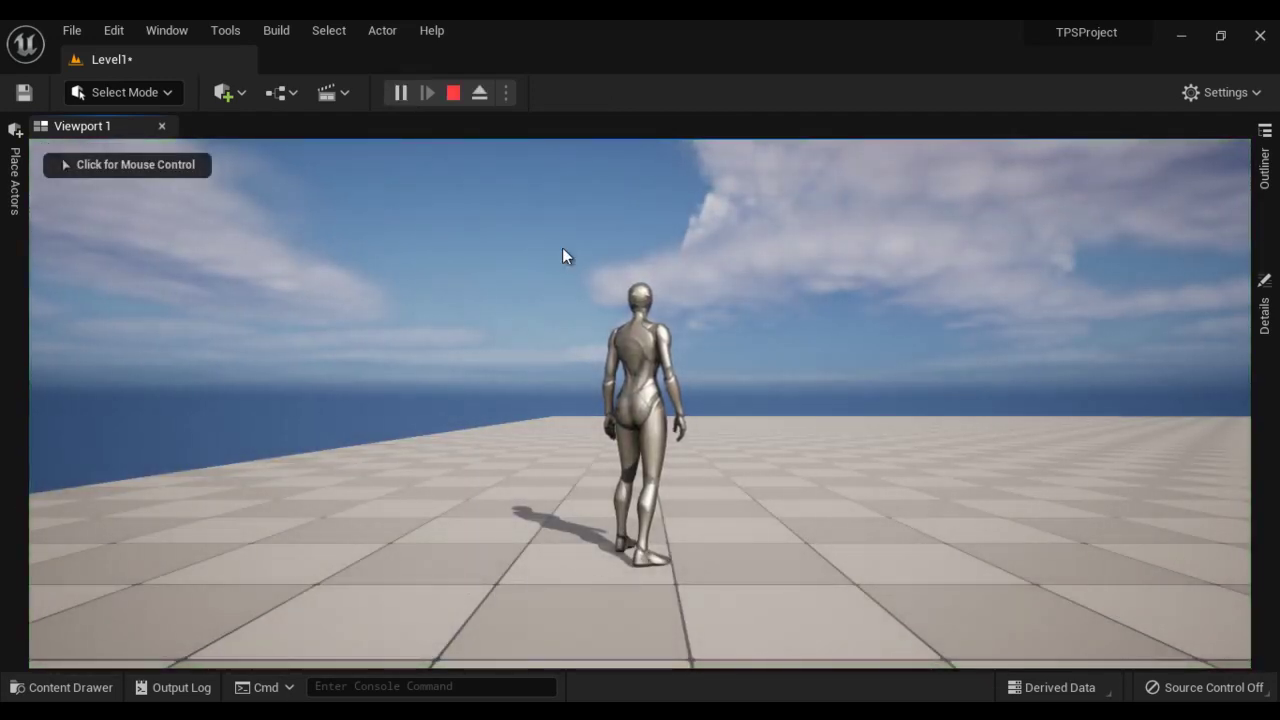
click(453, 92)
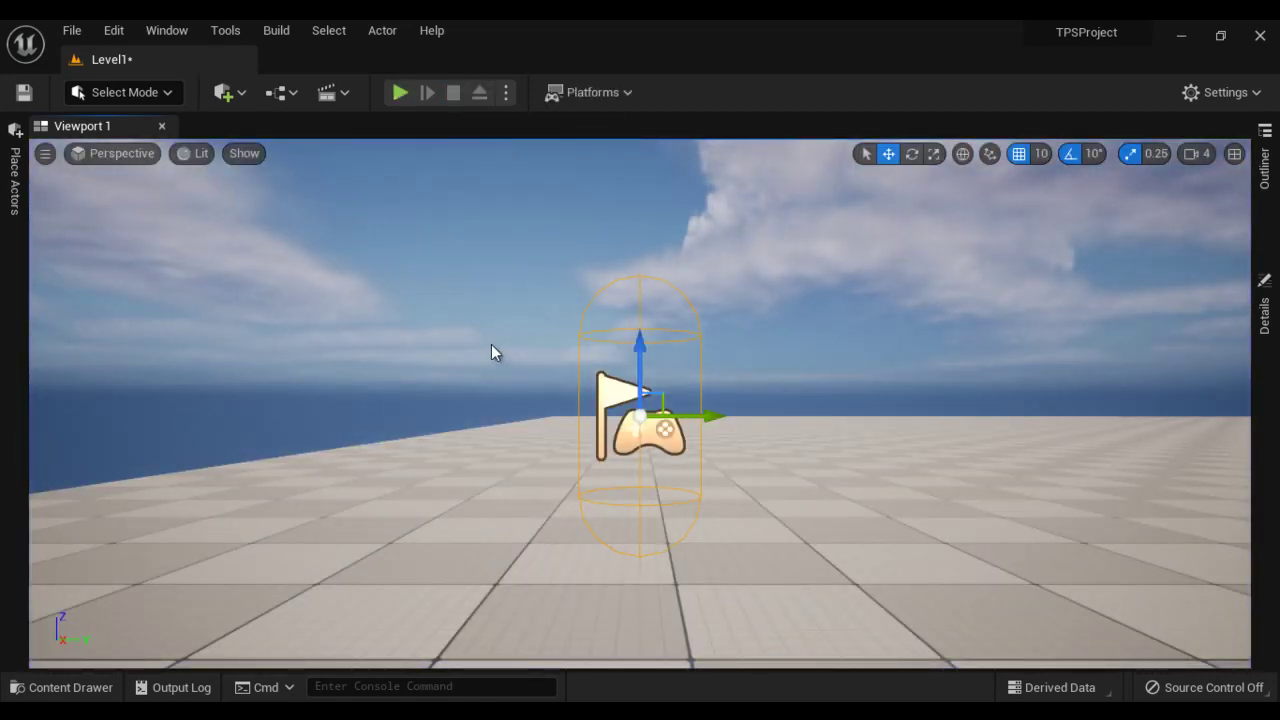
click(14, 222)
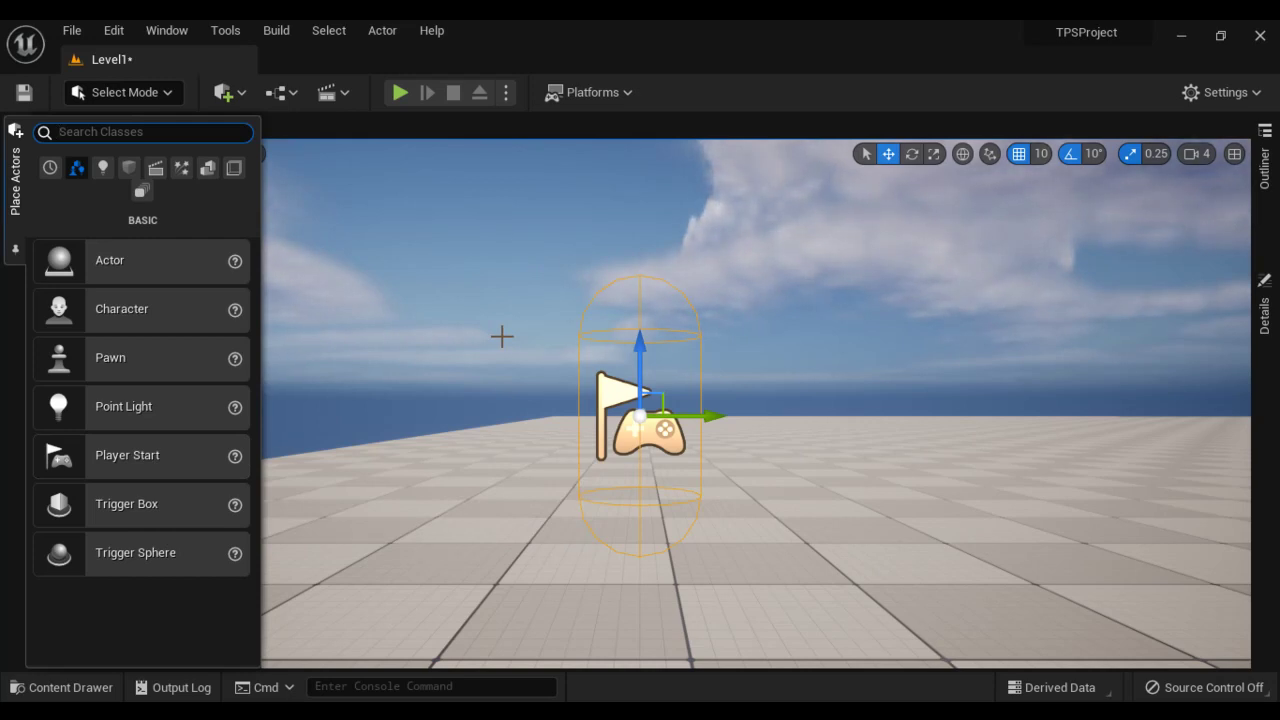
Save Level1, then create a new level from the Basic template.
click(79, 33)
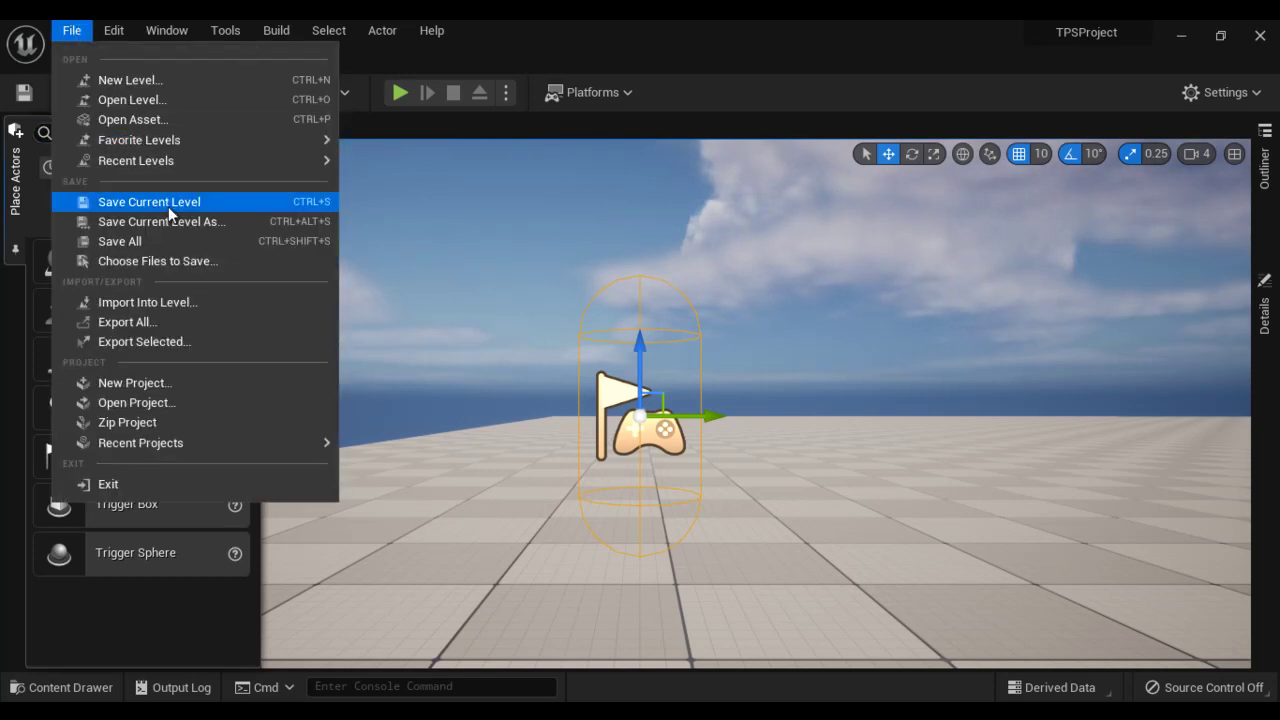
click(205, 218)
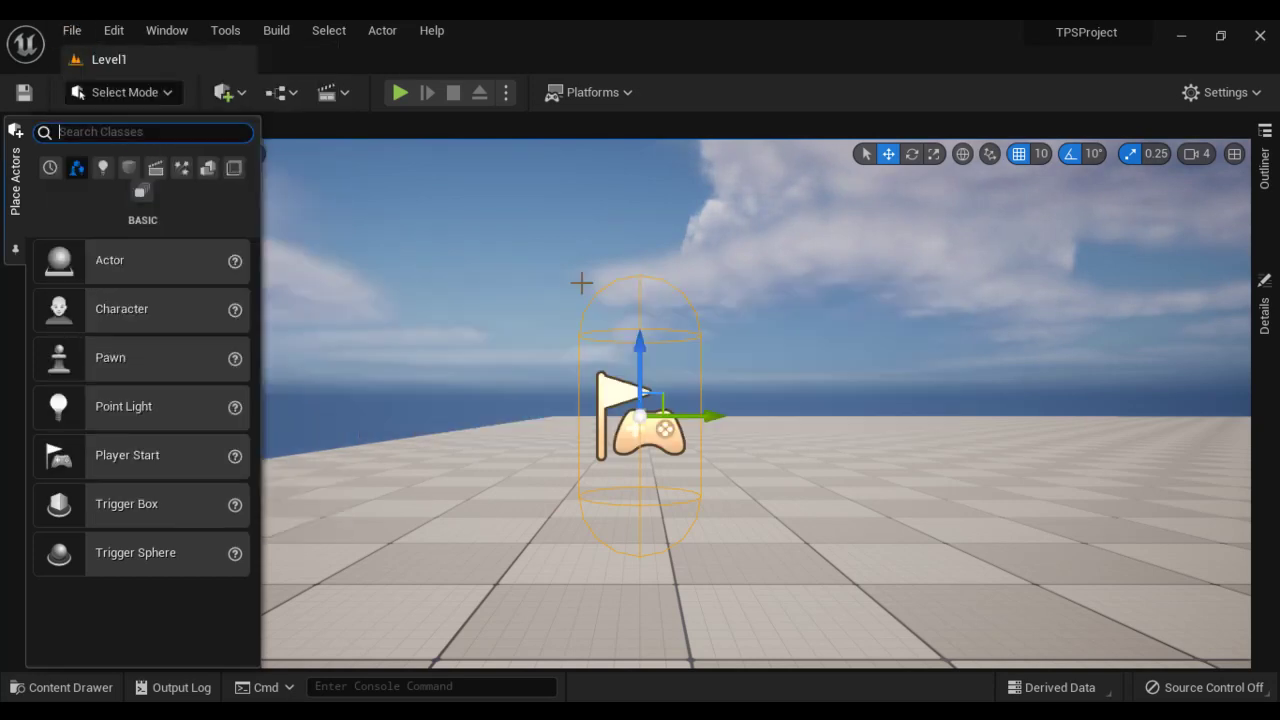
click(74, 35)
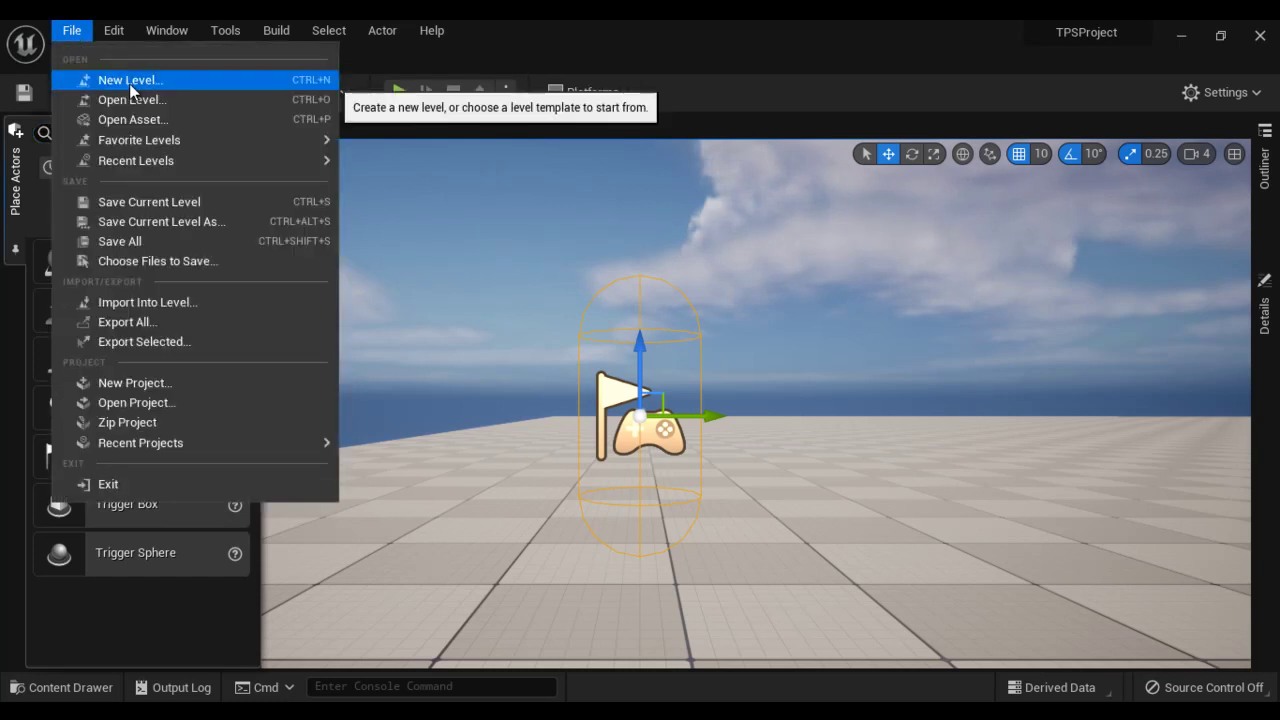
click(129, 83)
click(666, 300)
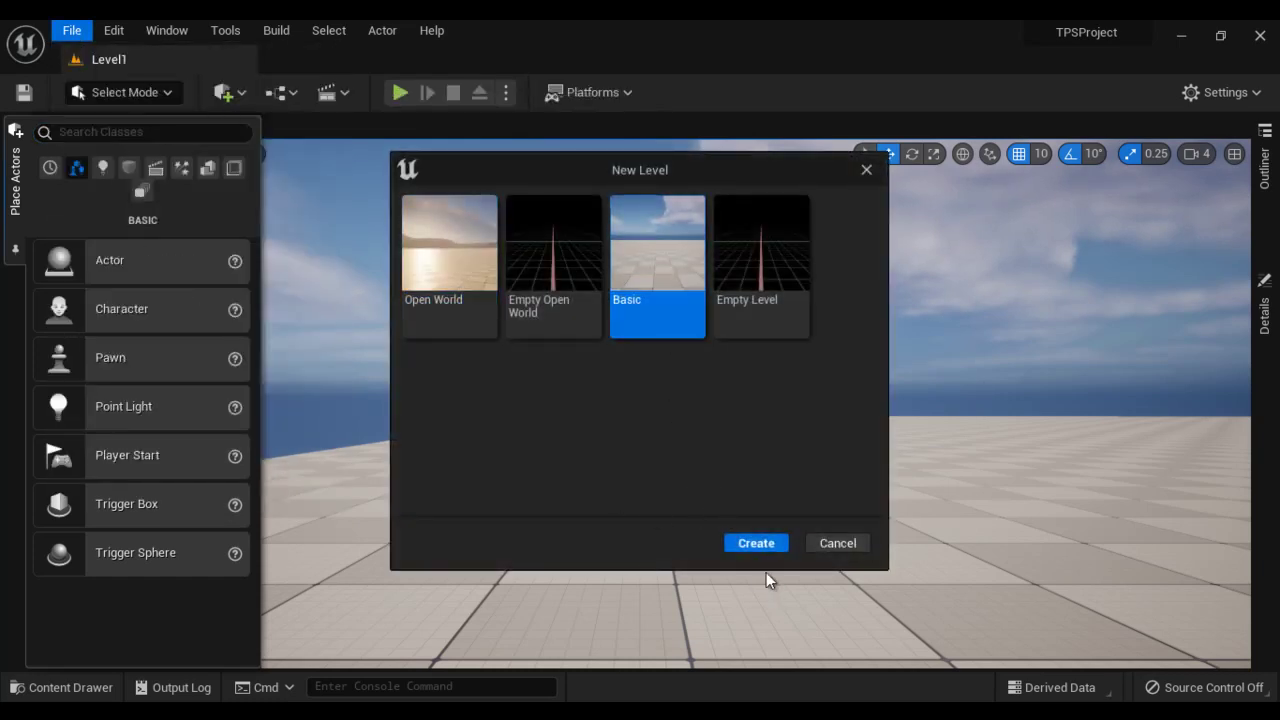
click(762, 543)
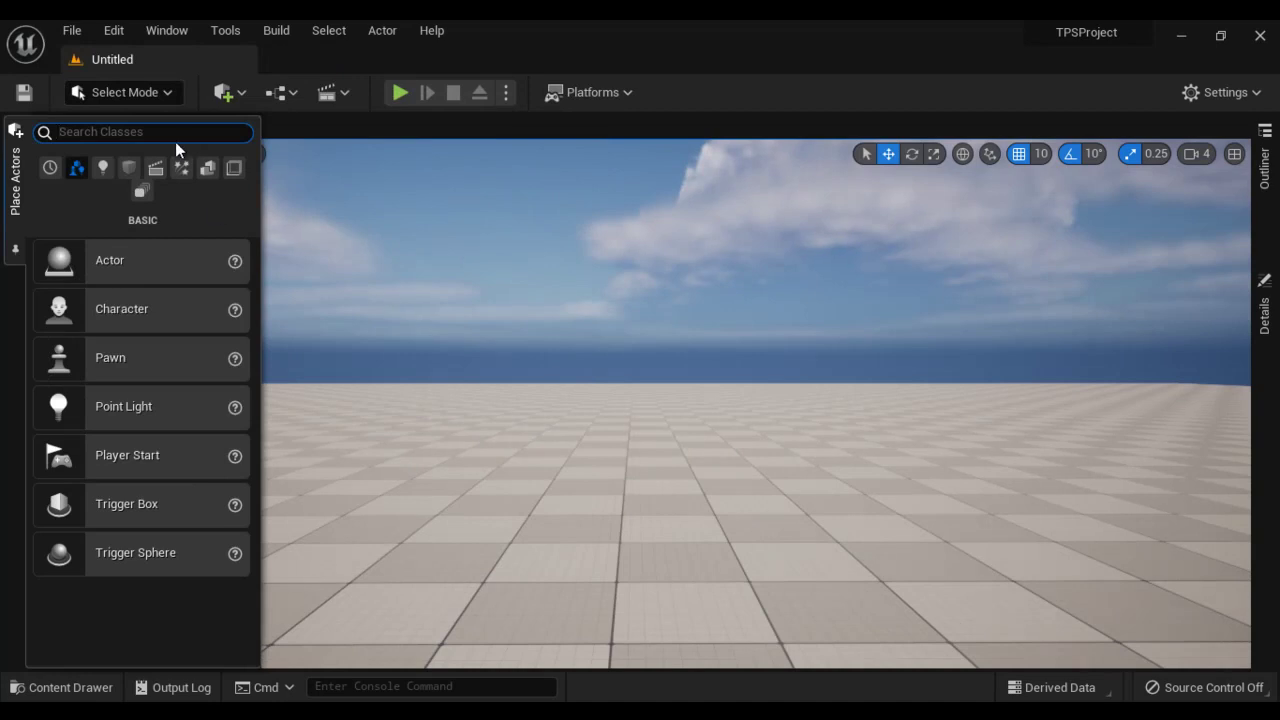
Save the new Basic level under the name 'Level2'.
click(72, 30)
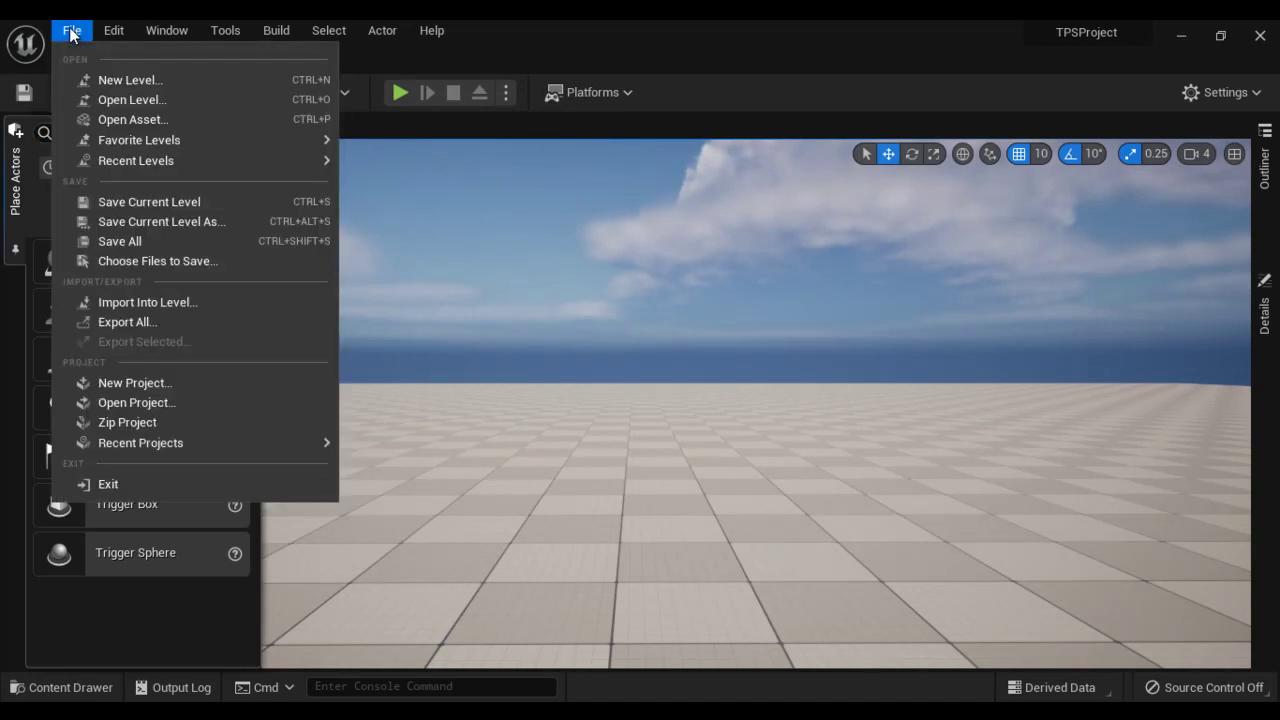
click(190, 222)
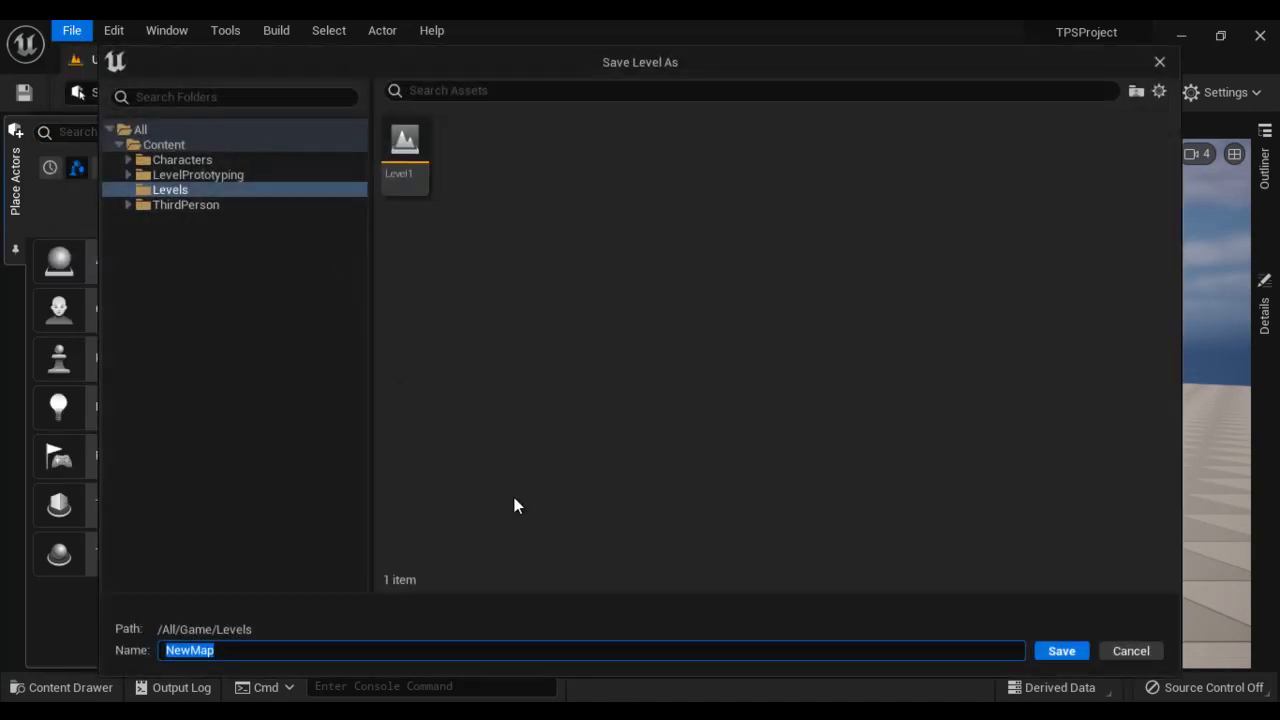
text(level)
key(BackSpace)
key(BackSpace)
key(BackSpace)
key(BackSpace)
key(BackSpace)
text(Level2)
click(1060, 652)
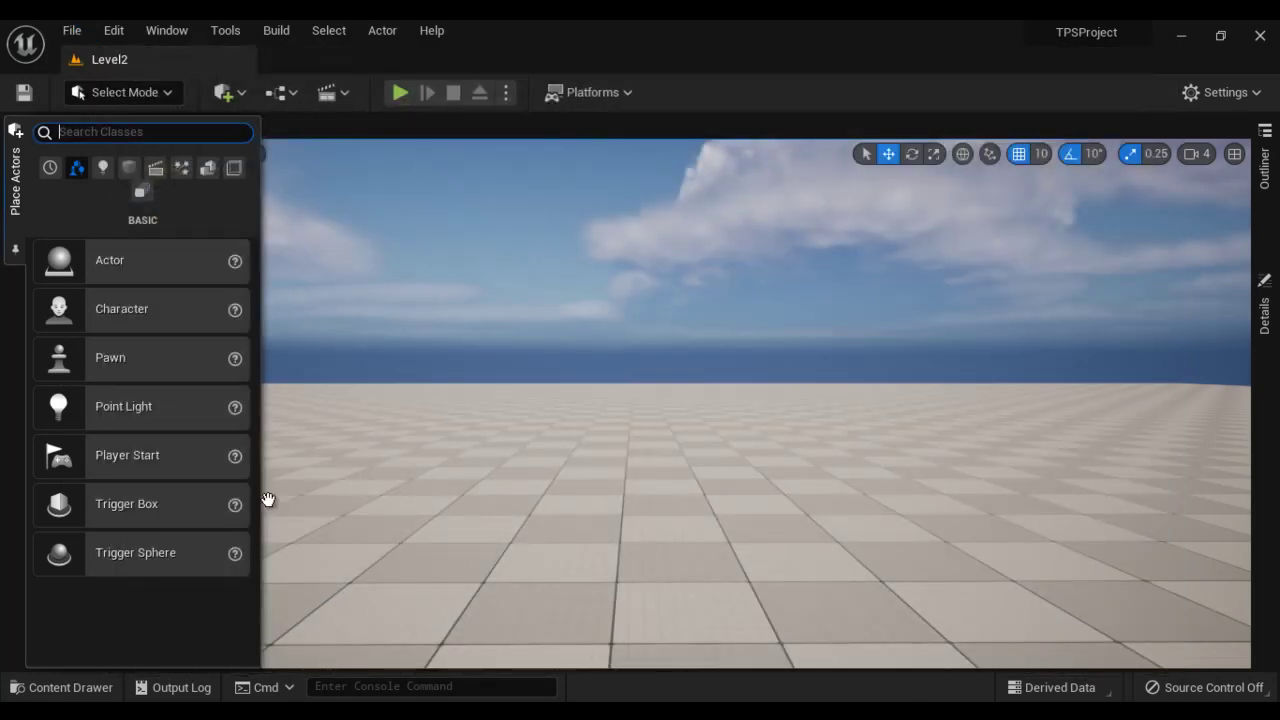
Drop a Player Start onto the Level2 floor, run a quick playtest, and stop it.
drag(143, 457, 595, 572)
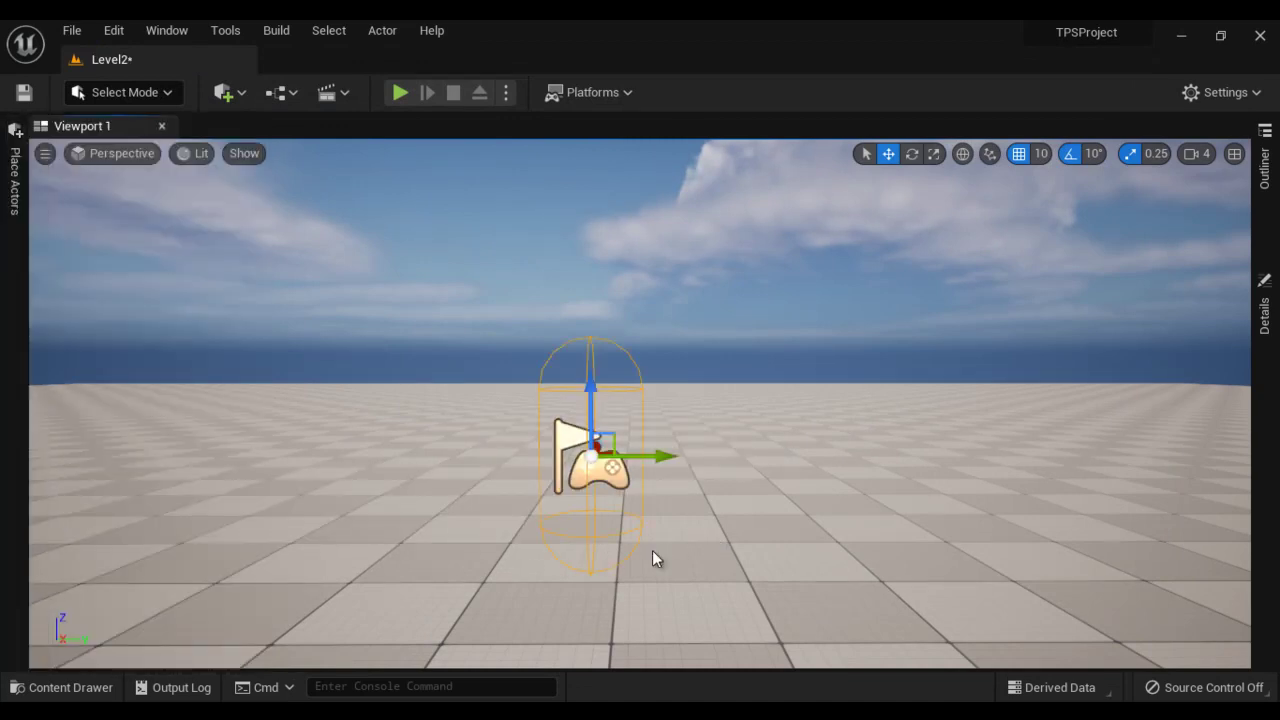
click(400, 92)
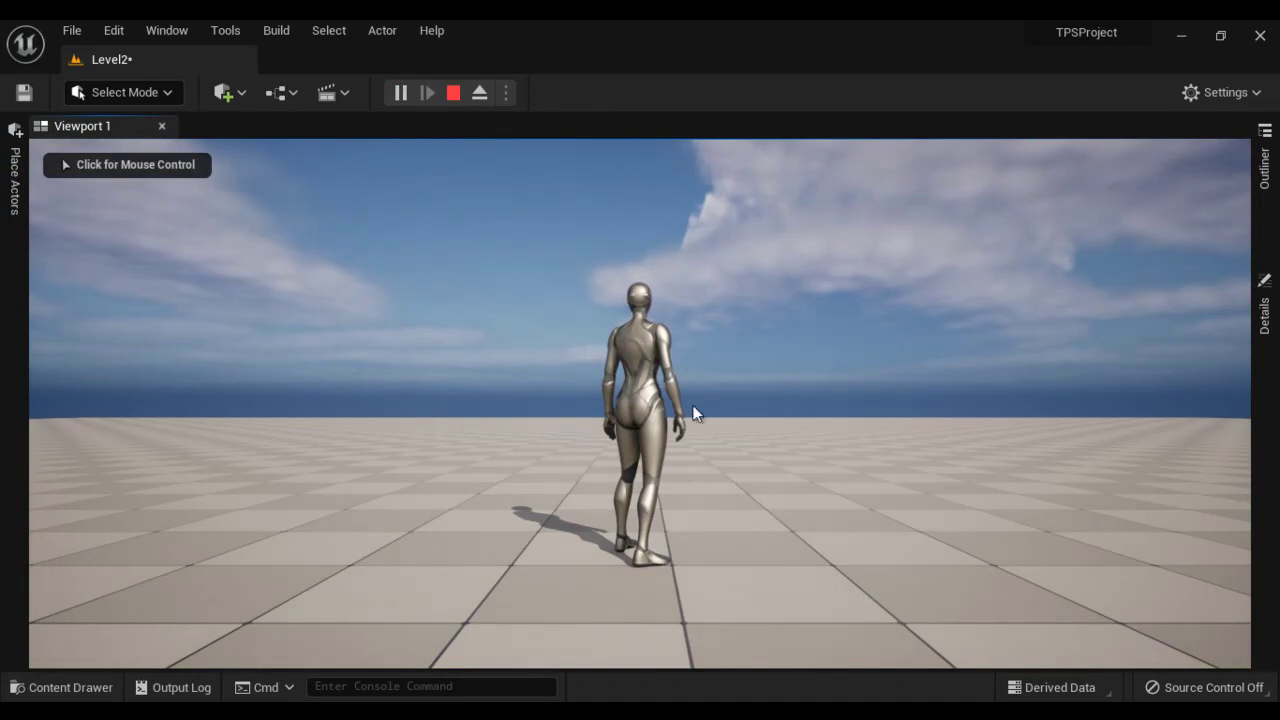
click(775, 462)
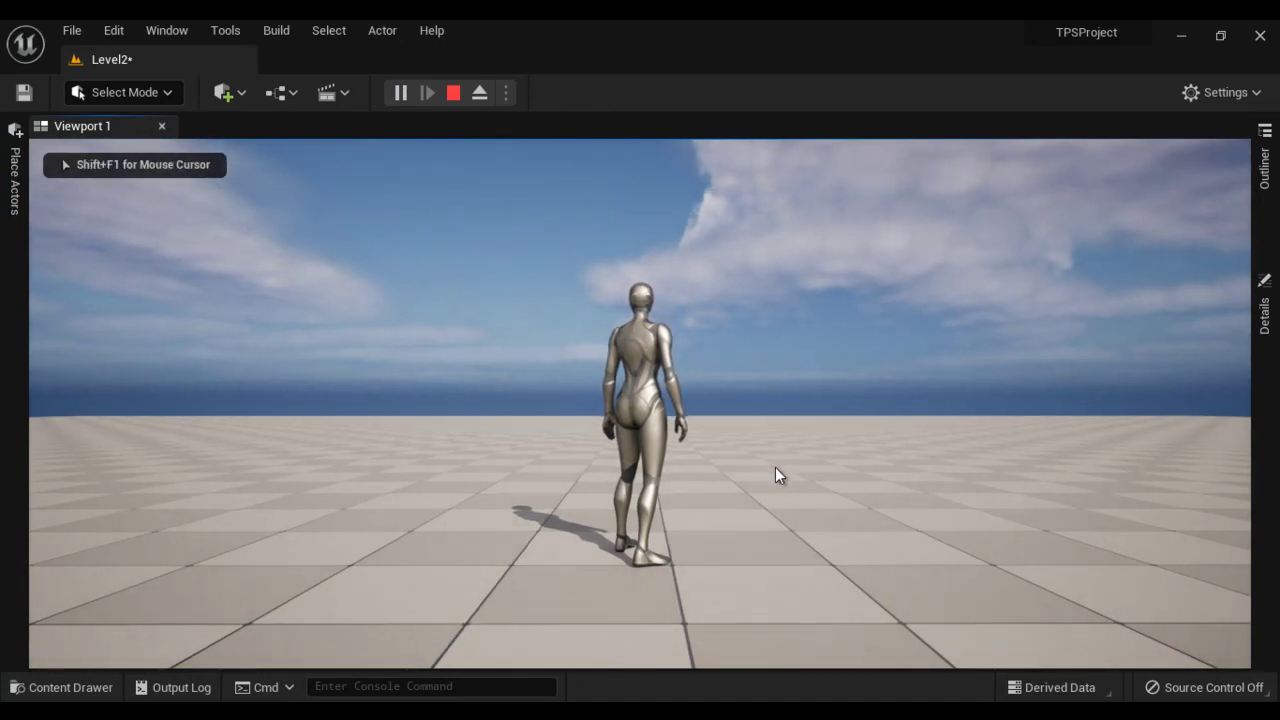
key(Escape)
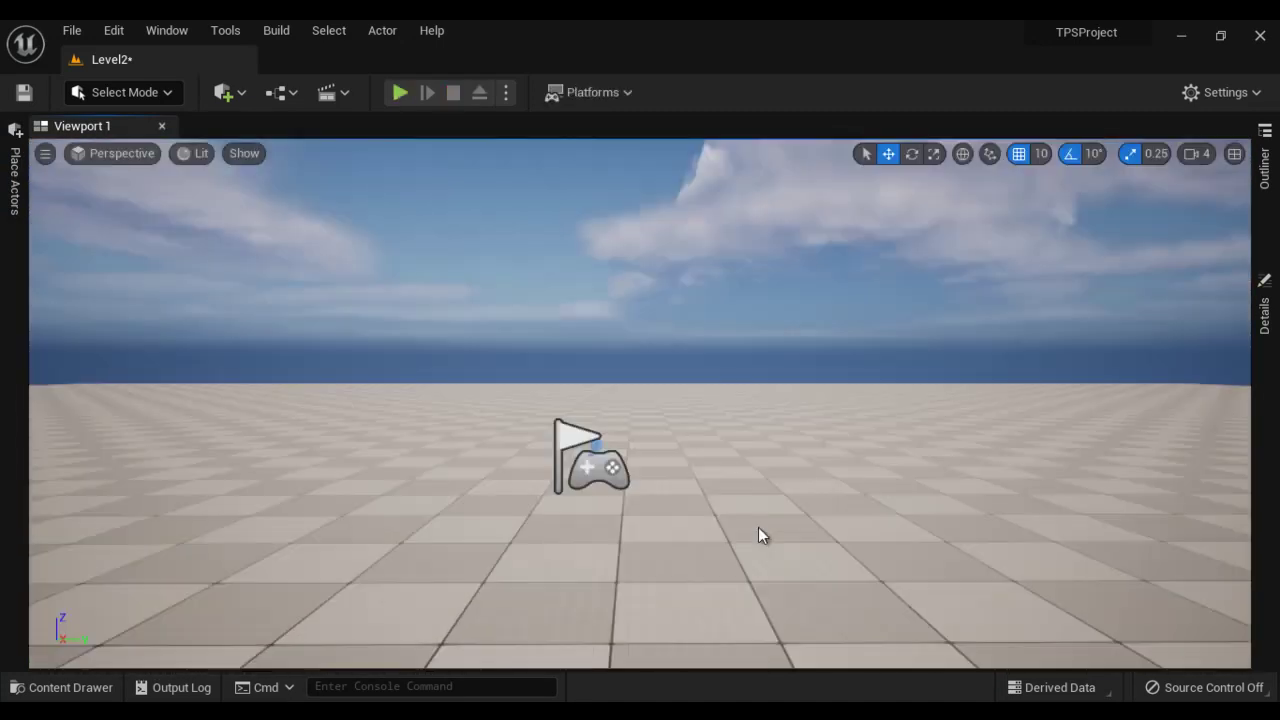